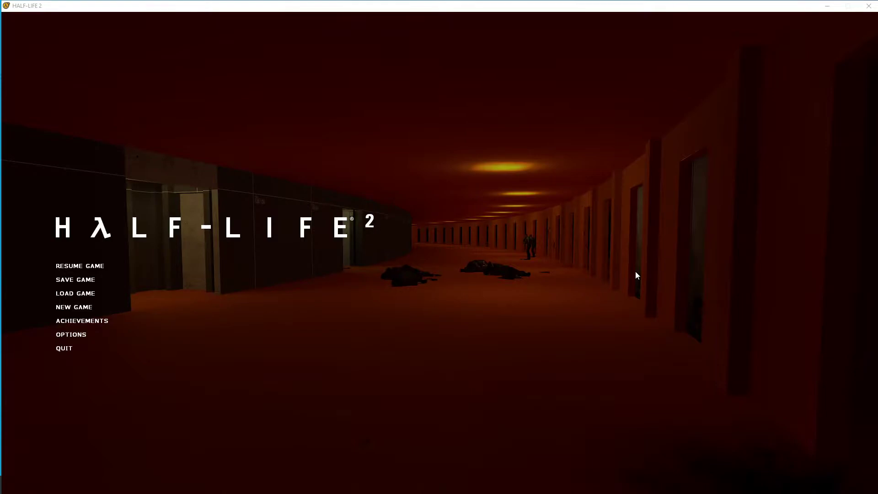
# Reload the sunsetwarrior map by running the reload command in the developer console.
pyautogui.press('`')
pyautogui.press('Up')
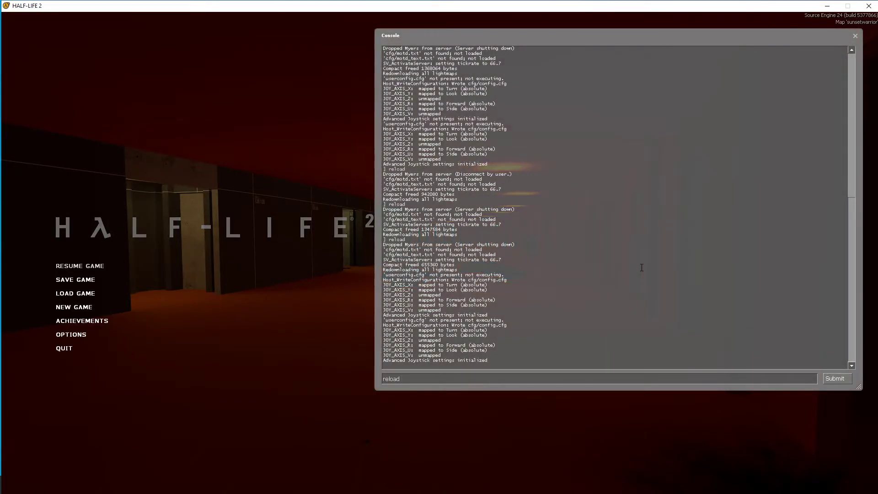
pyautogui.press('Return')
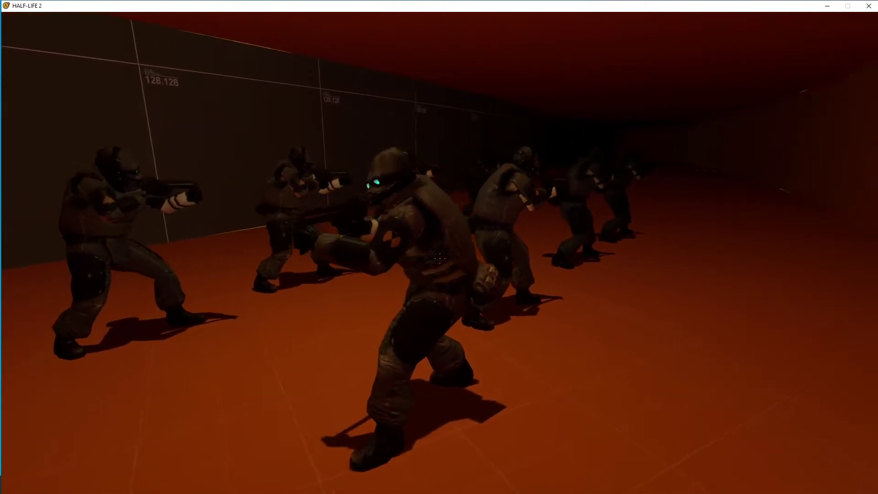
# Examine the Combine soldiers at their rally points in the curved corridor, checking their positions and the directions they face.
pyautogui.press('a')
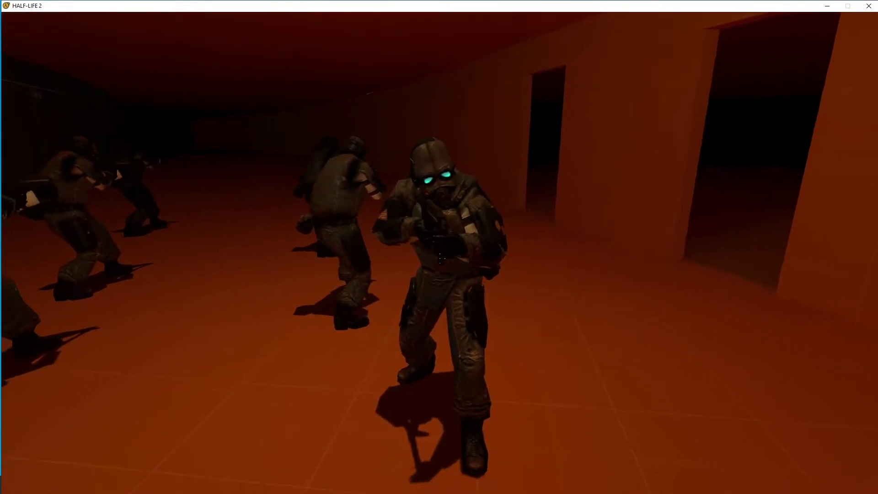
pyautogui.press('d')
pyautogui.press('s')
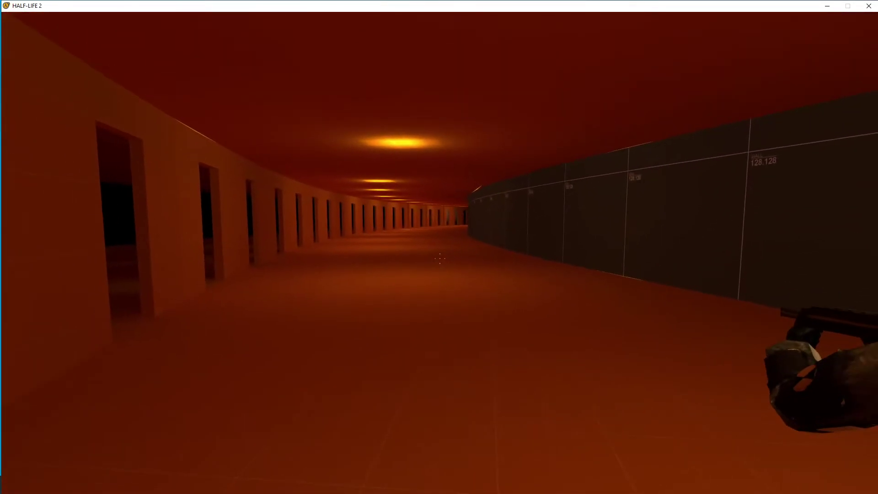
pyautogui.press('w')
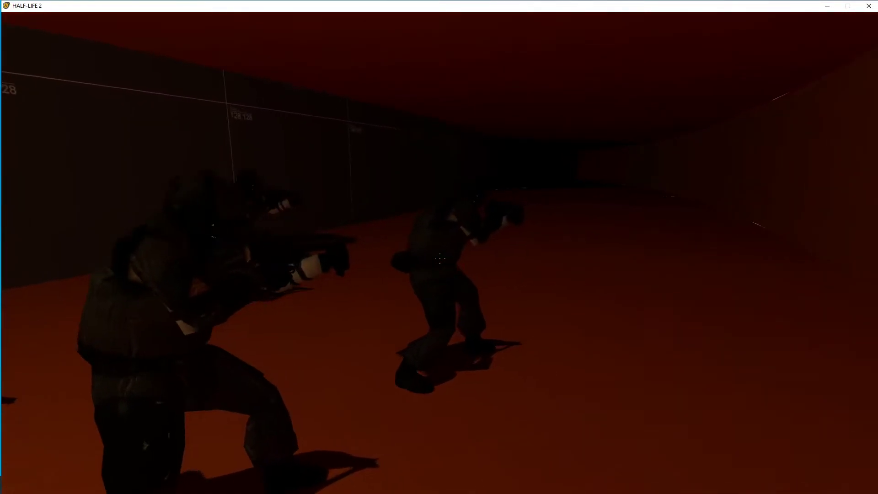
pyautogui.press('d')
pyautogui.press('s')
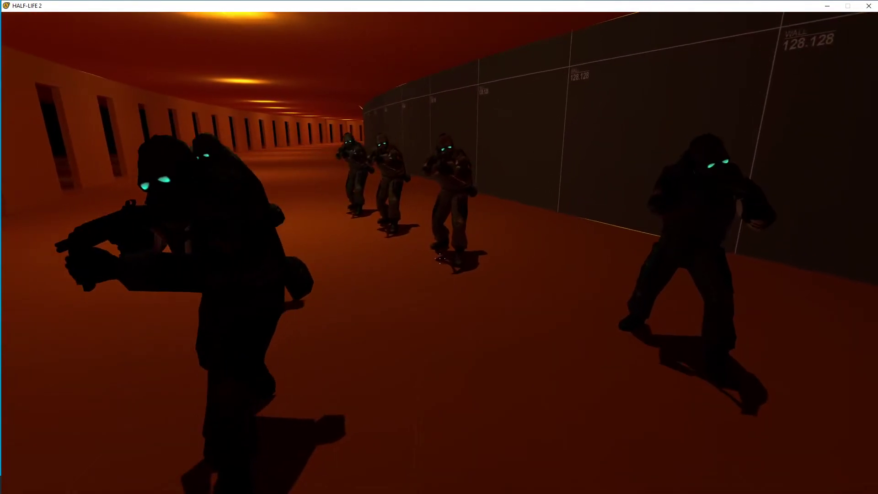
pyautogui.press('w')
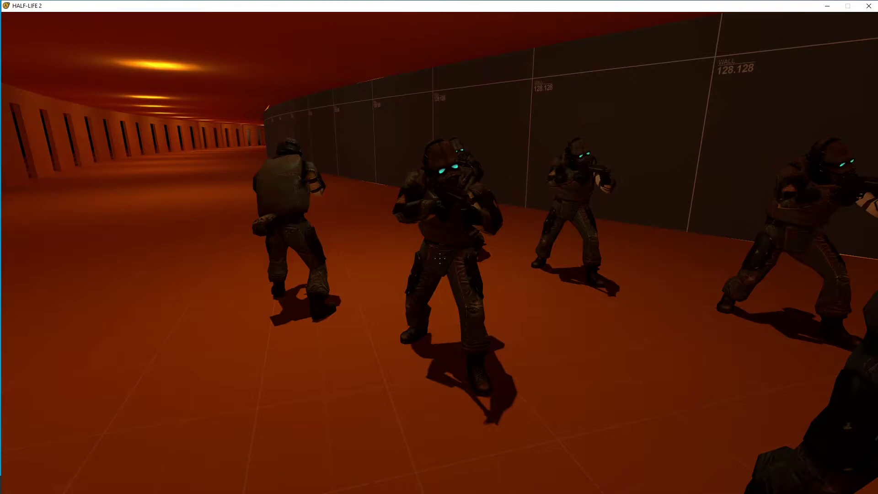
pyautogui.press('w')
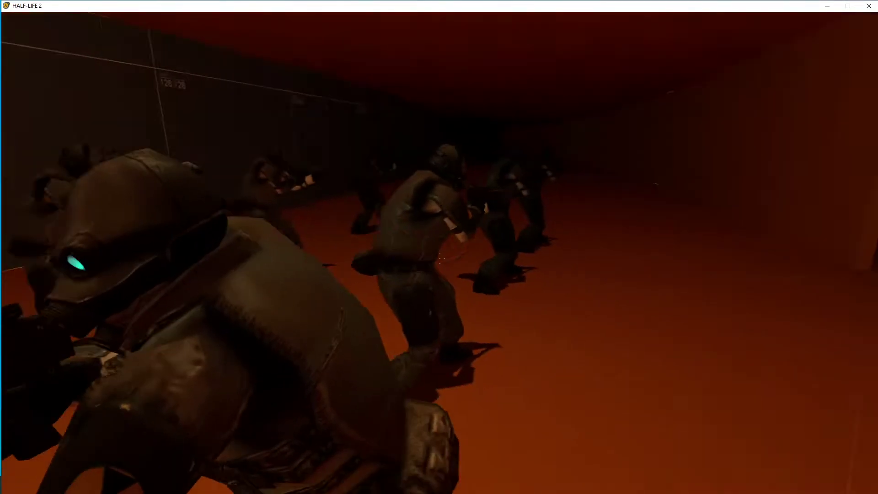
pyautogui.press('s')
pyautogui.press('w')
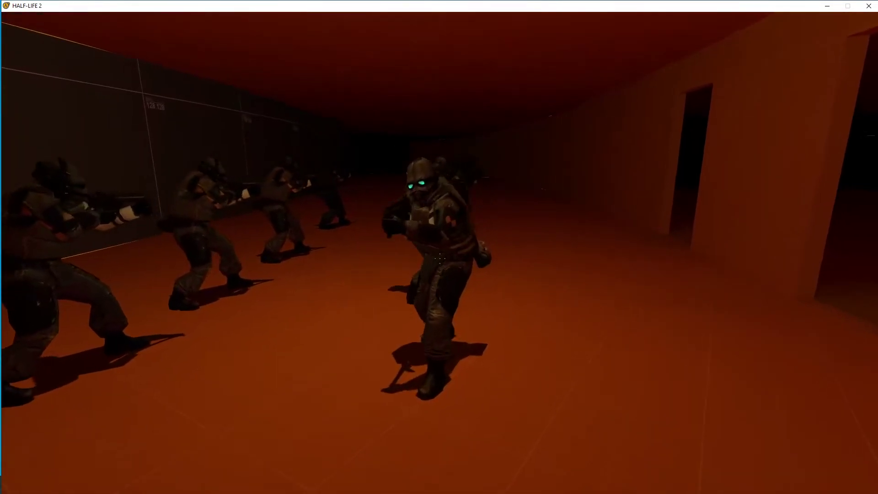
# Walk along the corridor to the metal doors and inspect how the soldiers' assault plays out there.
pyautogui.press('w')
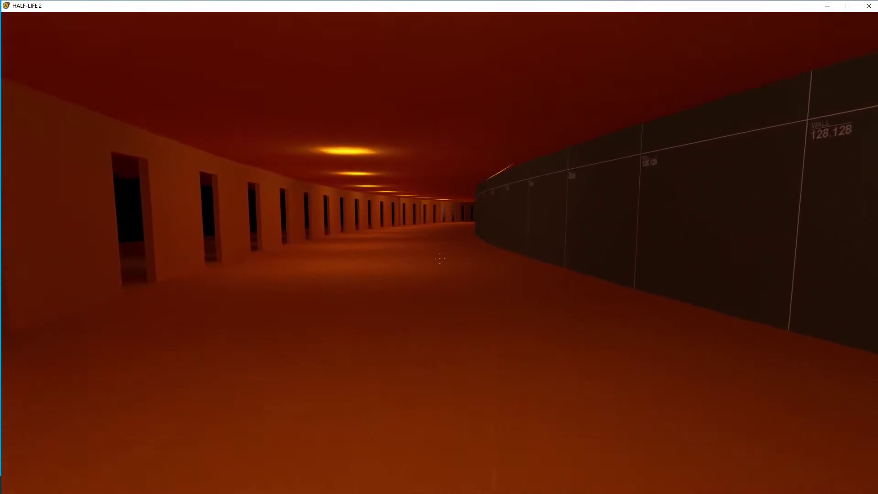
pyautogui.press('w')
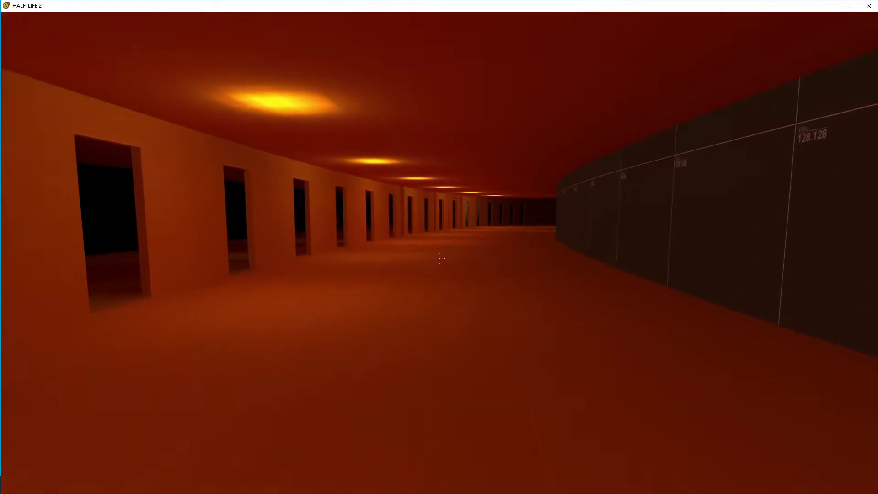
pyautogui.press('w')
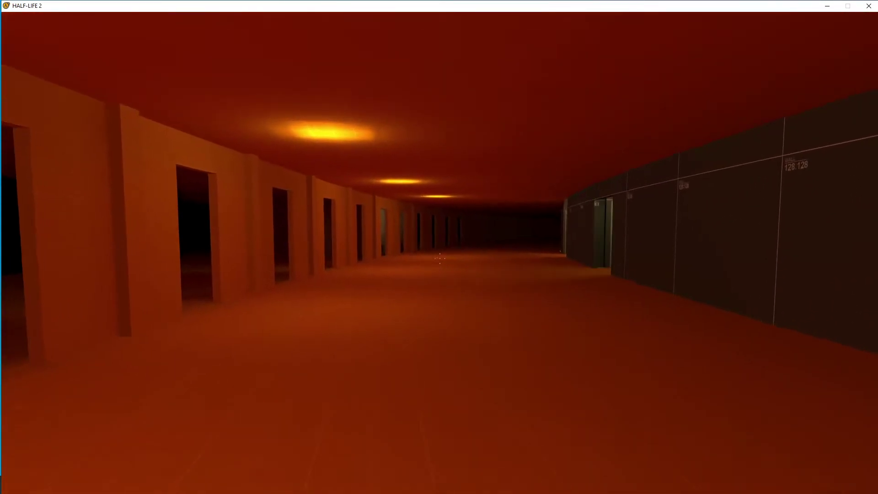
pyautogui.press('w')
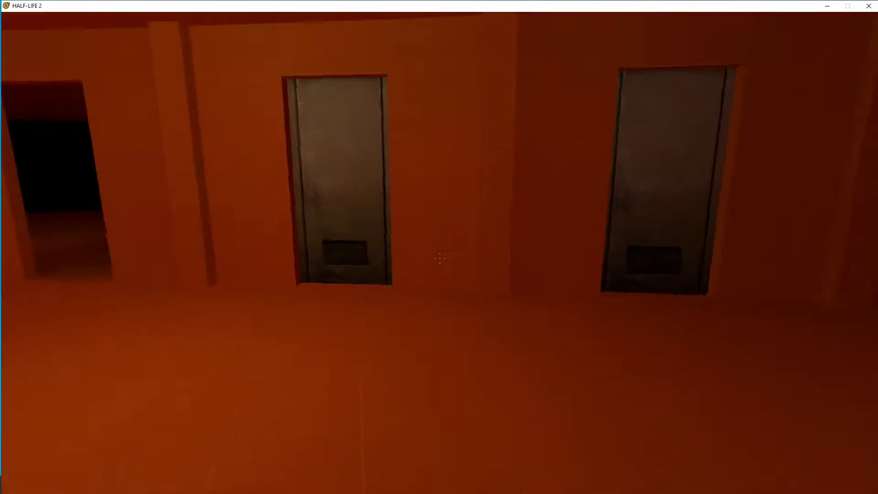
pyautogui.press('s')
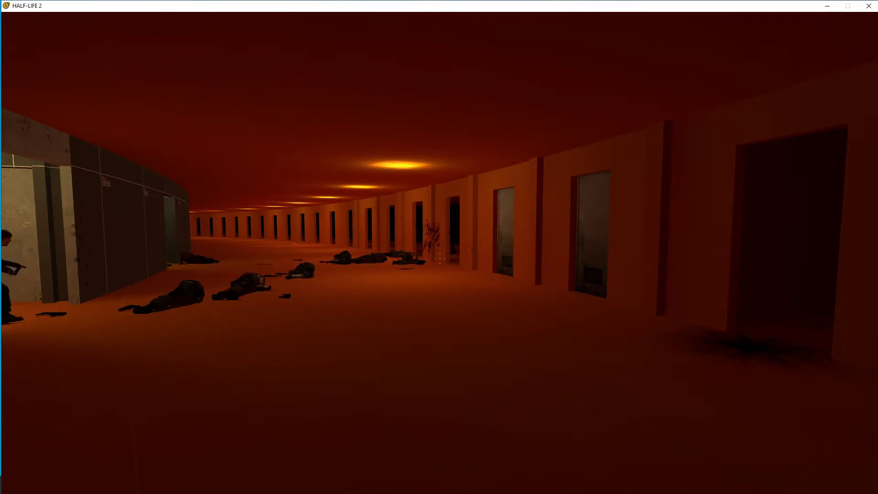
pyautogui.press('w')
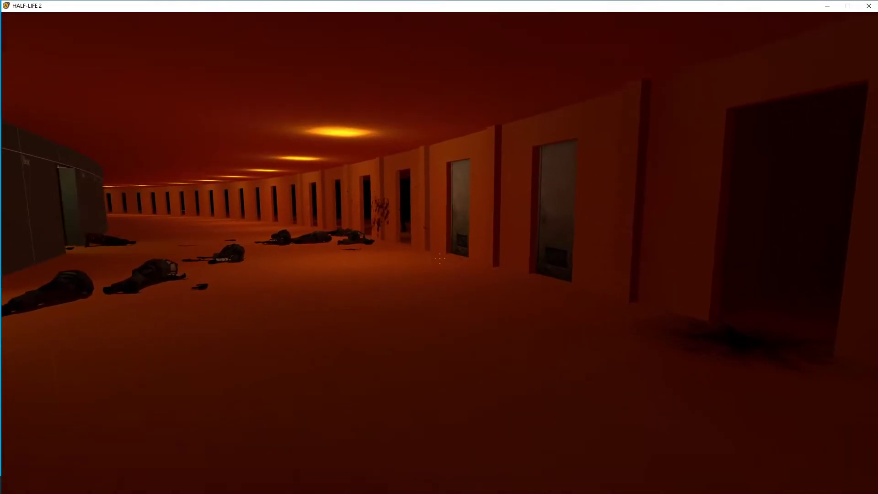
pyautogui.press('w')
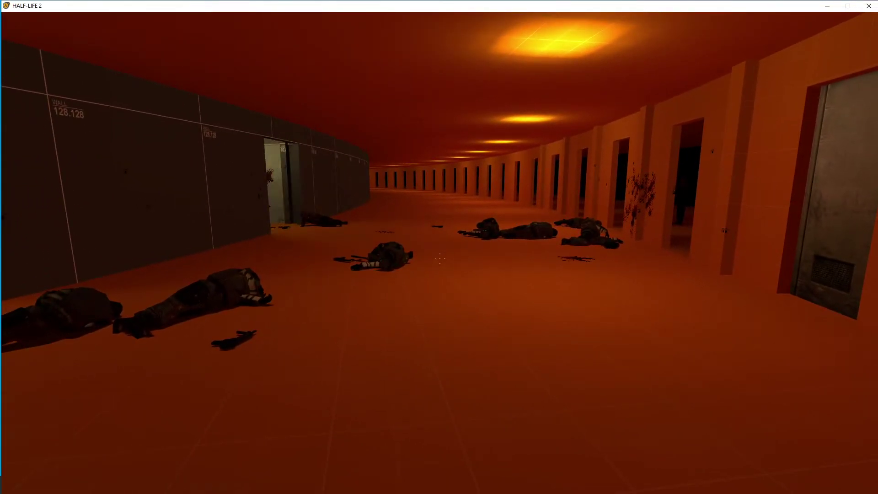
# Leave the running game and switch to the Hammer editor with sunsetwarrior.vmf open.
pyautogui.press('`')
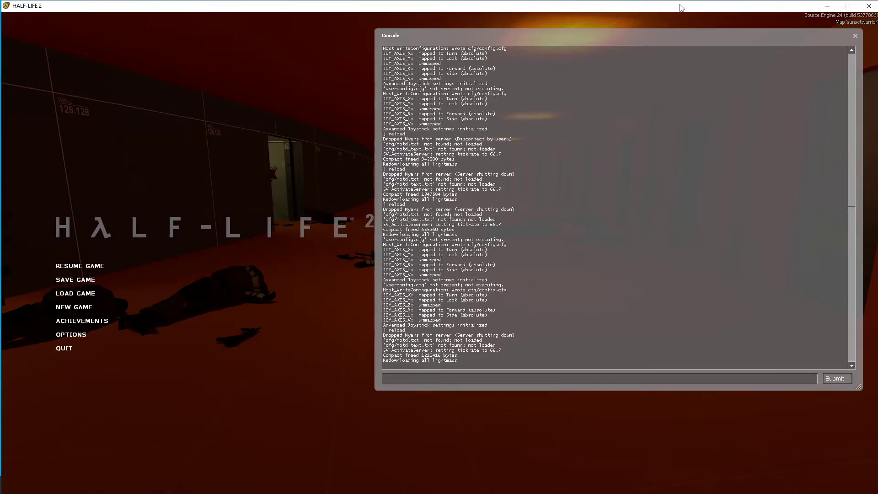
pyautogui.hotkey('alt', 'Tab')
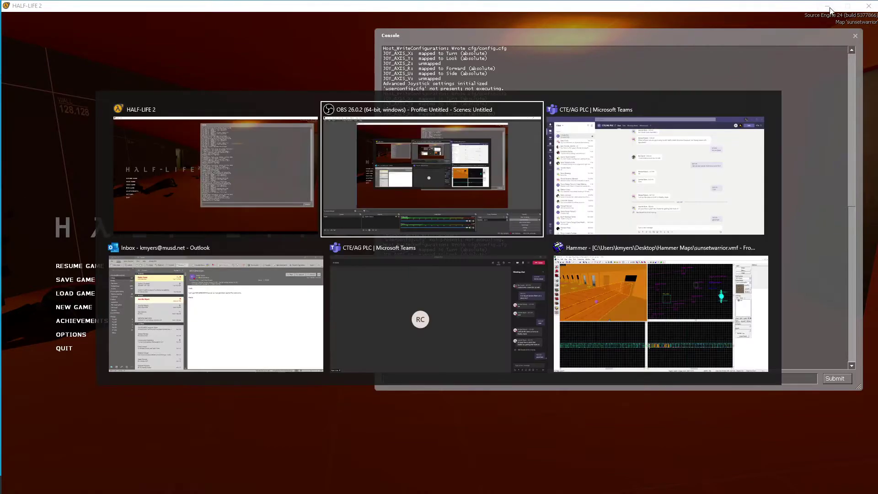
pyautogui.hotkey('alt', 'Tab')
pyautogui.hotkey('alt', 'Tab')
pyautogui.hotkey('alt', 'Tab')
pyautogui.hotkey('alt', 'Tab')
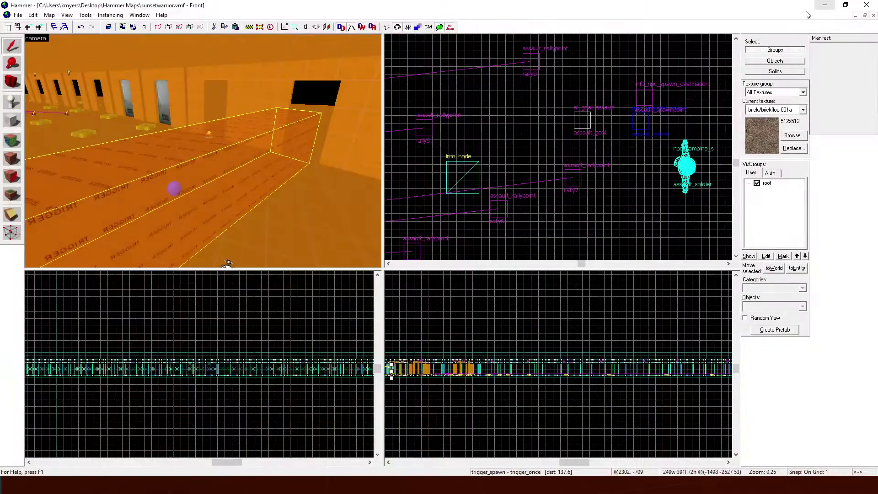
# Set the yaw angle of the rally4 assault_rallypoint to 210, apply it and close its properties.
pyautogui.press('z')
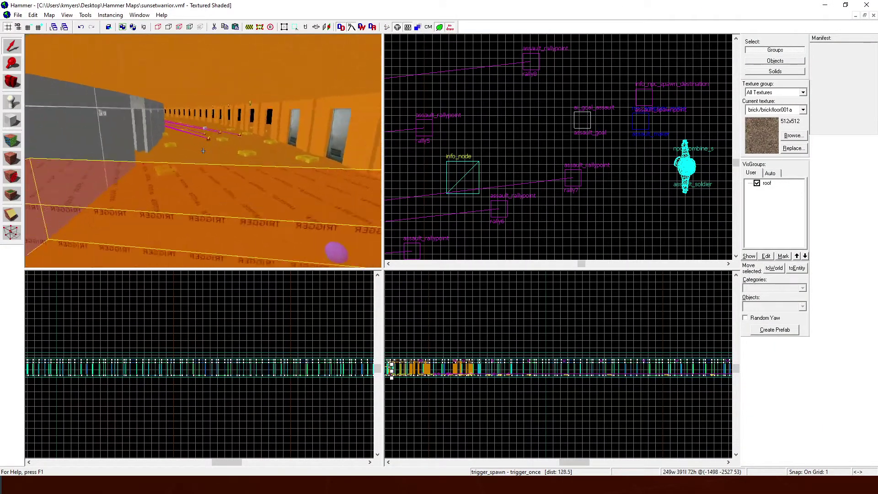
pyautogui.press('w')
pyautogui.press('w')
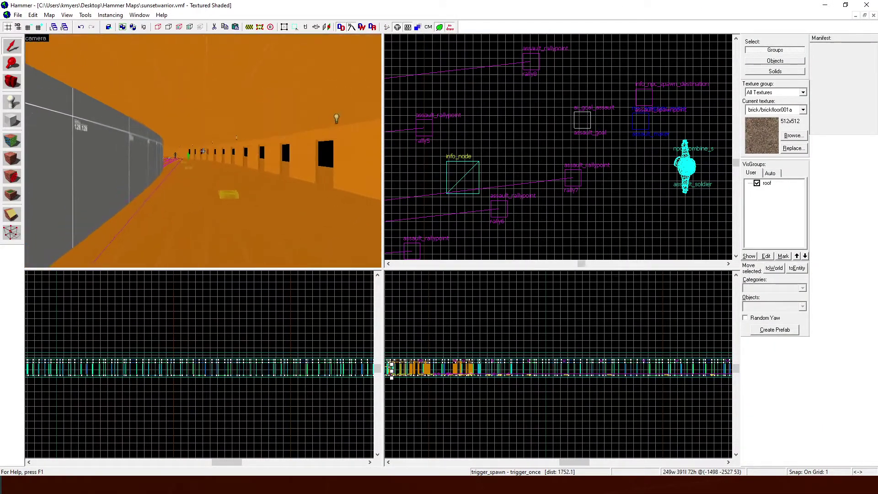
pyautogui.press('w')
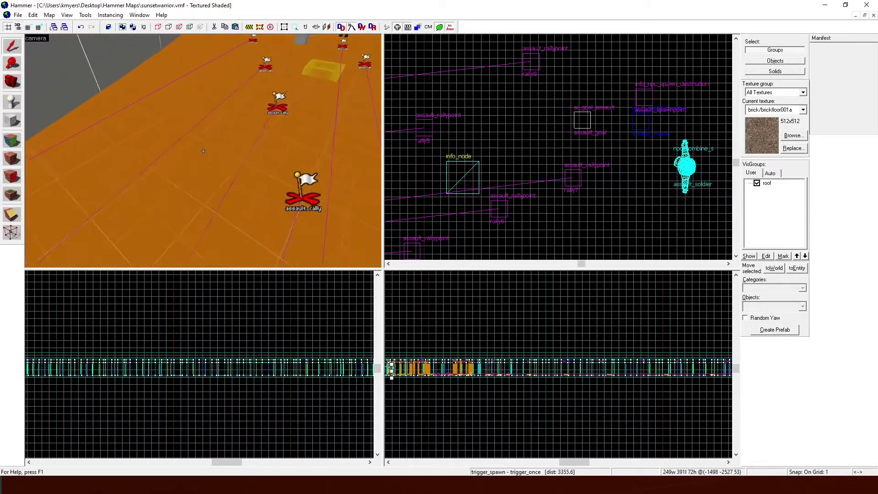
pyautogui.press('w')
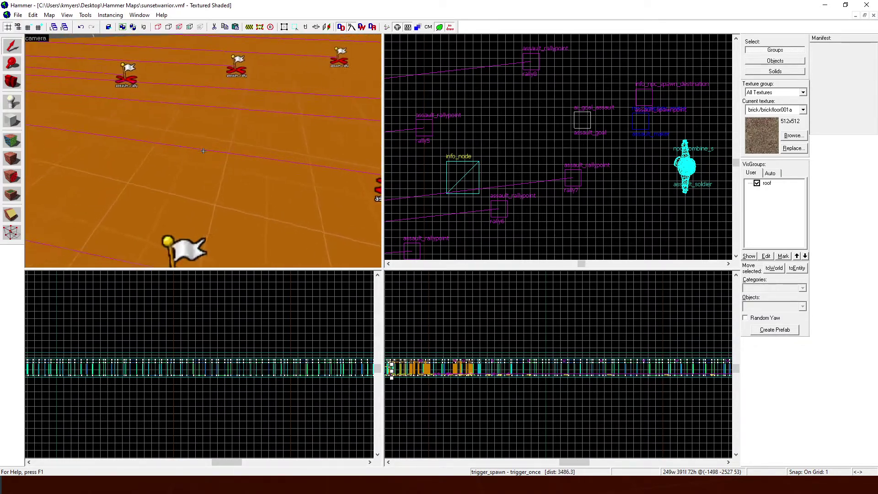
pyautogui.click(203, 151)
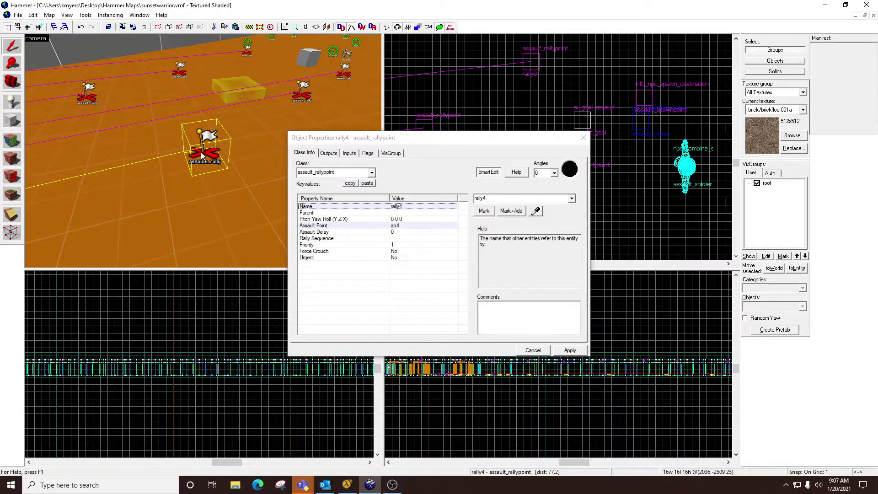
pyautogui.moveTo(488, 138); pyautogui.dragTo(237, 198)
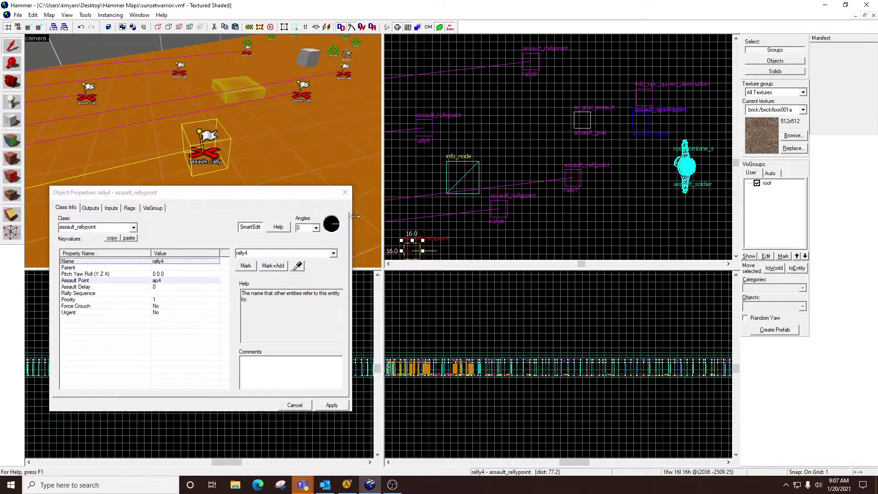
pyautogui.scroll(4, 487, 228)
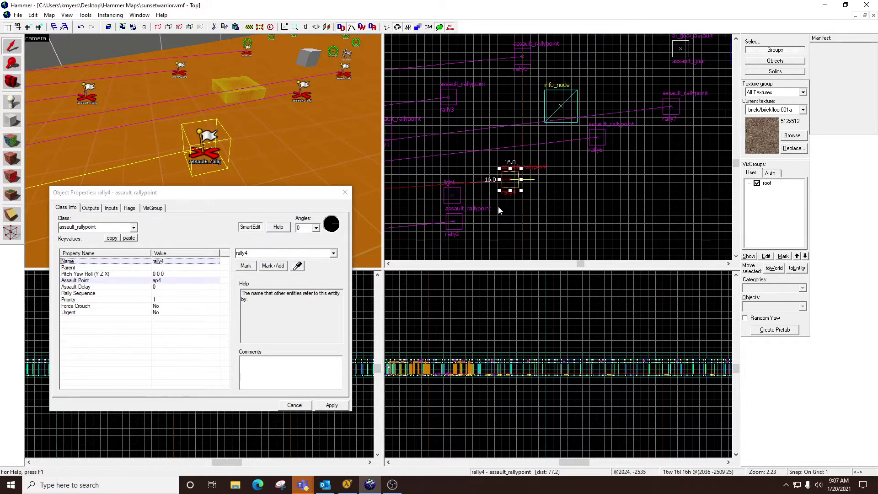
pyautogui.scroll(3, 524, 172)
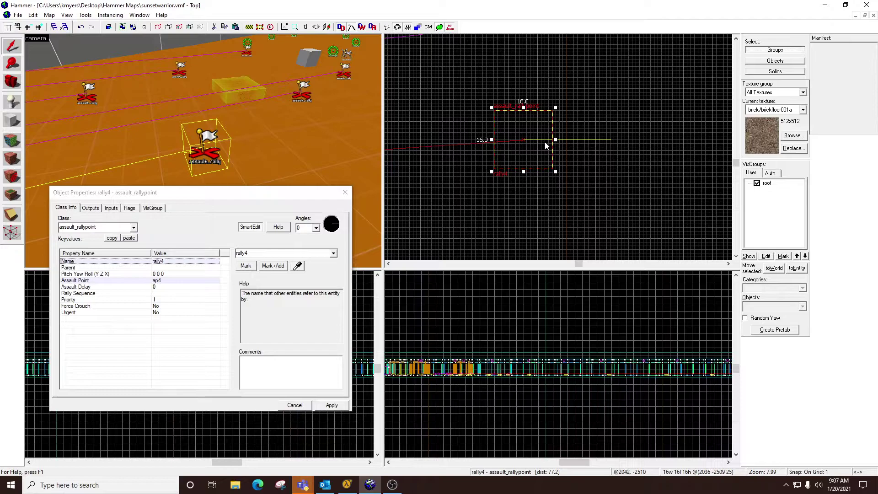
pyautogui.click(337, 224)
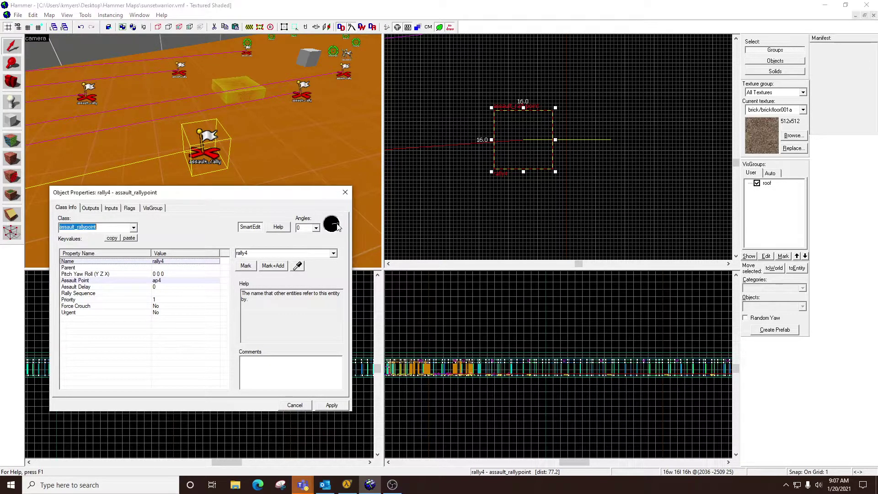
pyautogui.click(324, 229)
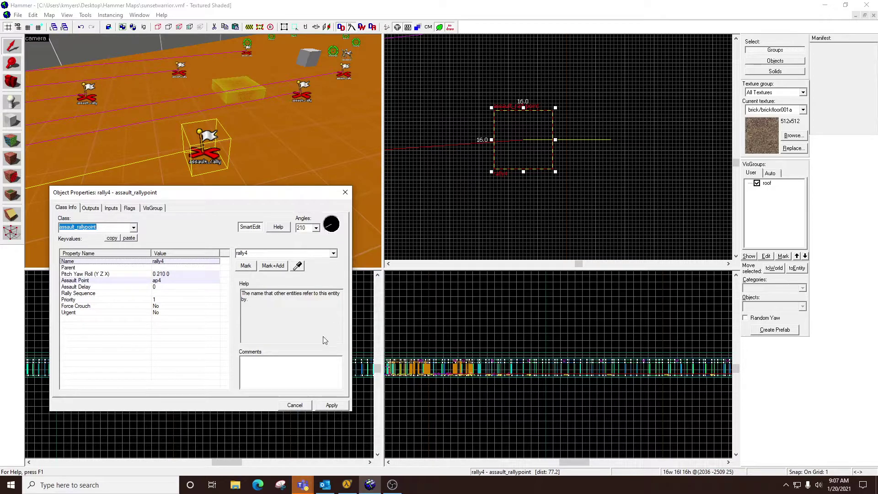
pyautogui.click(331, 405)
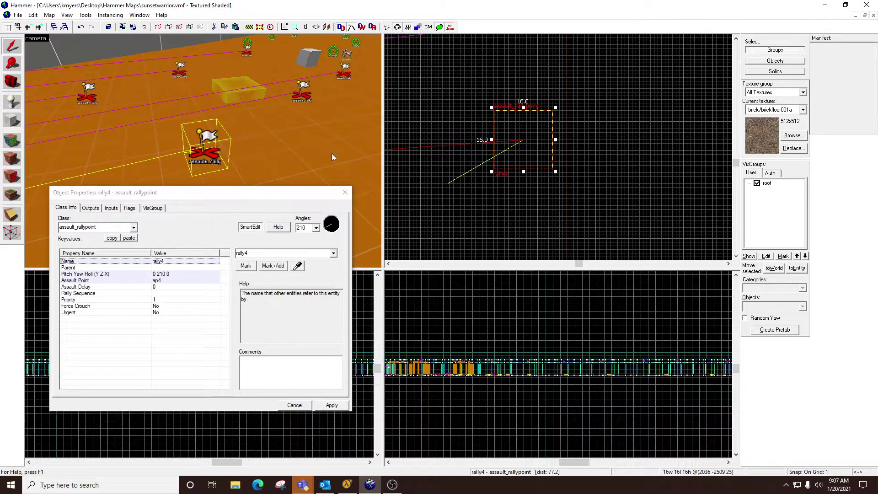
pyautogui.click(345, 192)
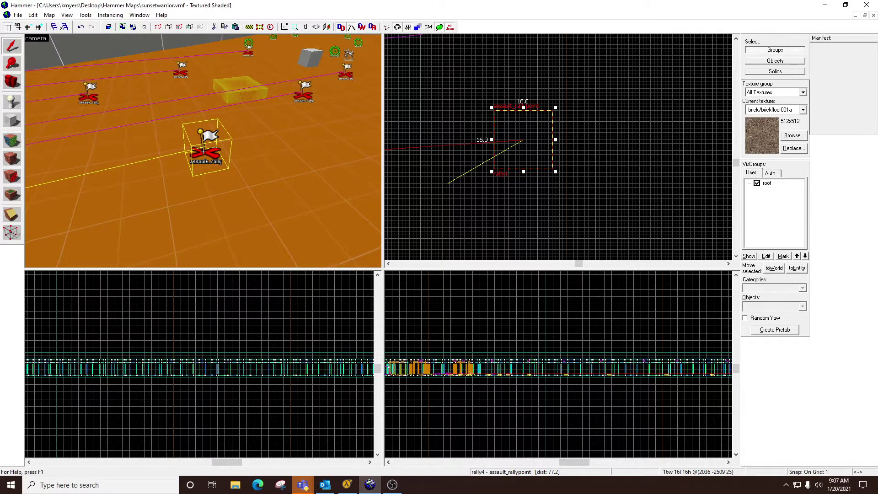
# Examine the corridor from the rally4 rally point to the trigger brush and the env_explosion near the metal doors.
pyautogui.press('w')
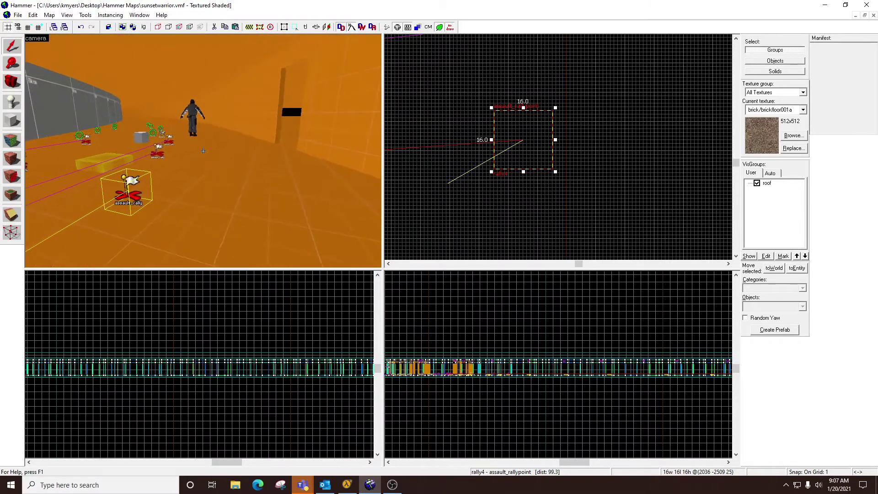
pyautogui.press('Left')
pyautogui.press('w')
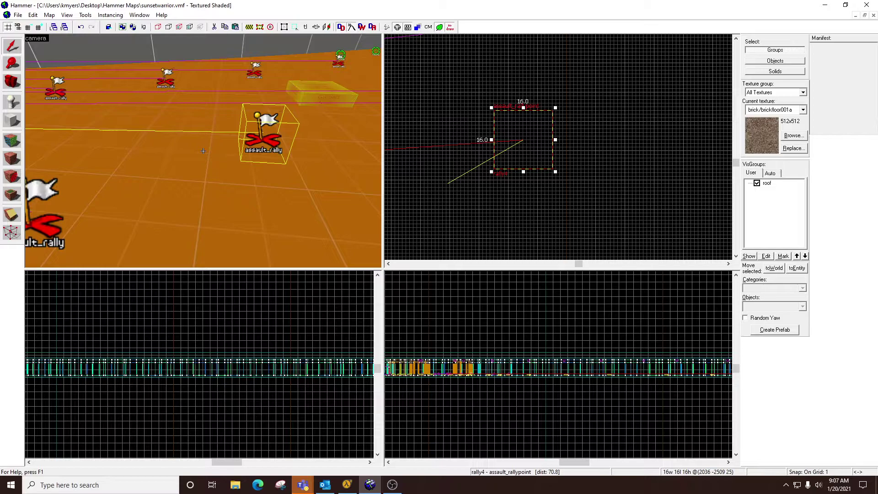
pyautogui.press('w')
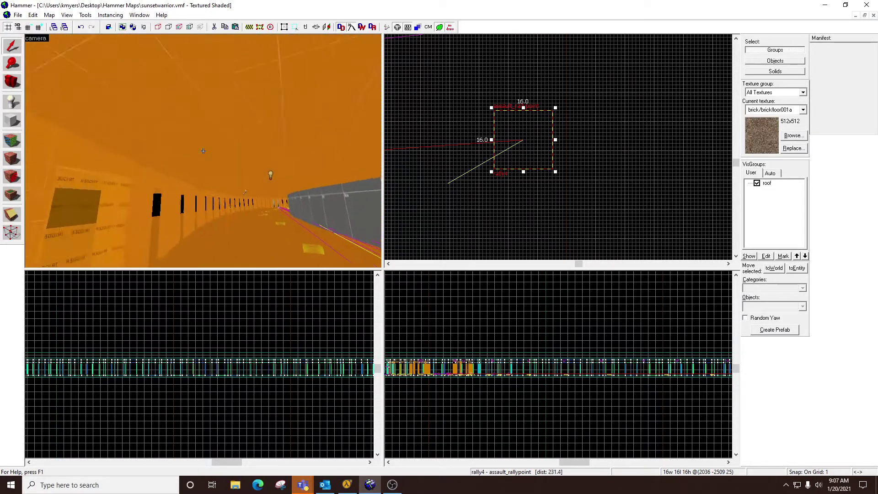
pyautogui.press('w')
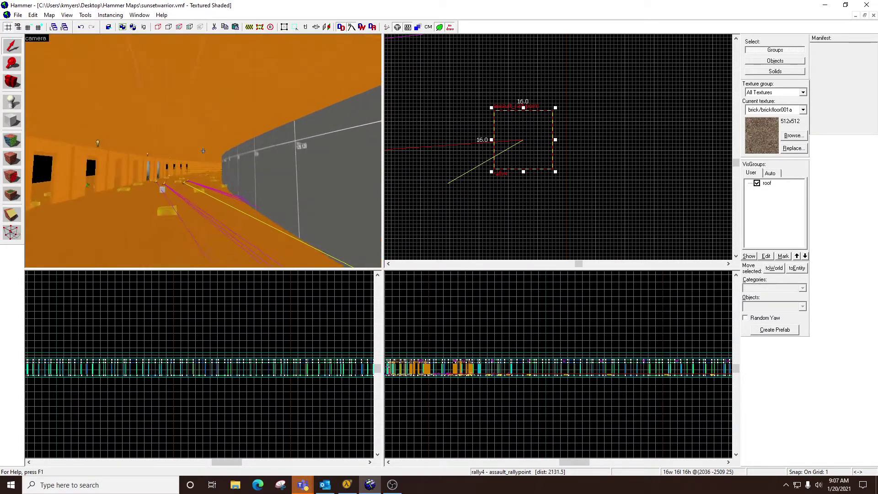
pyautogui.press('w')
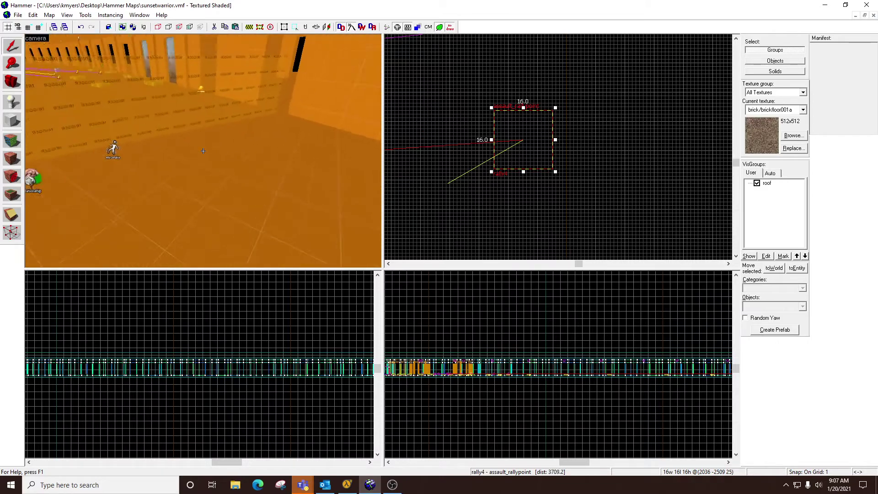
pyautogui.press('w')
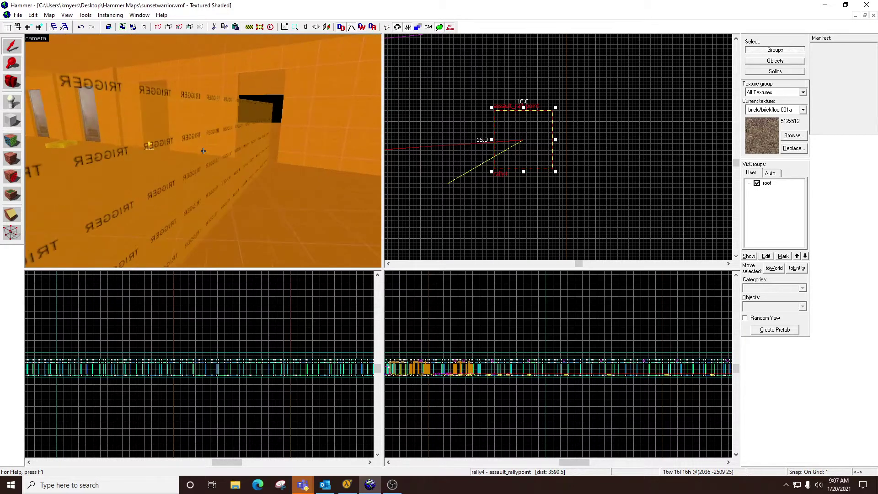
pyautogui.press('Right')
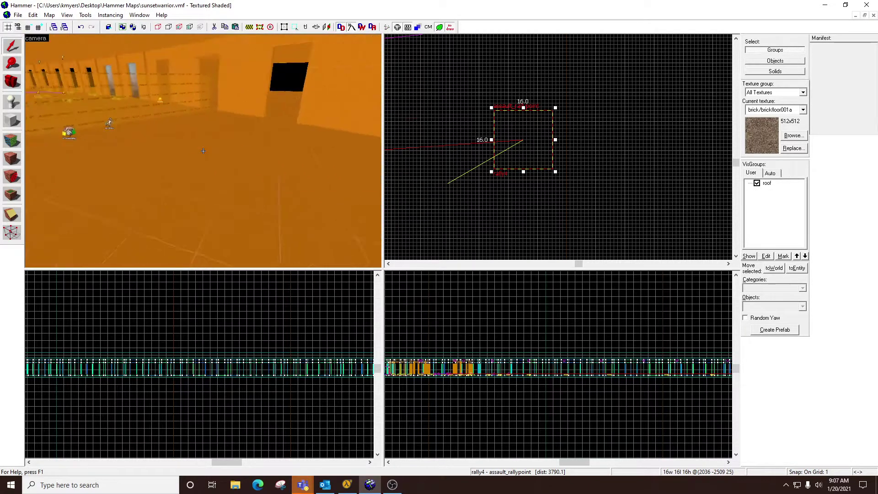
pyautogui.press('w')
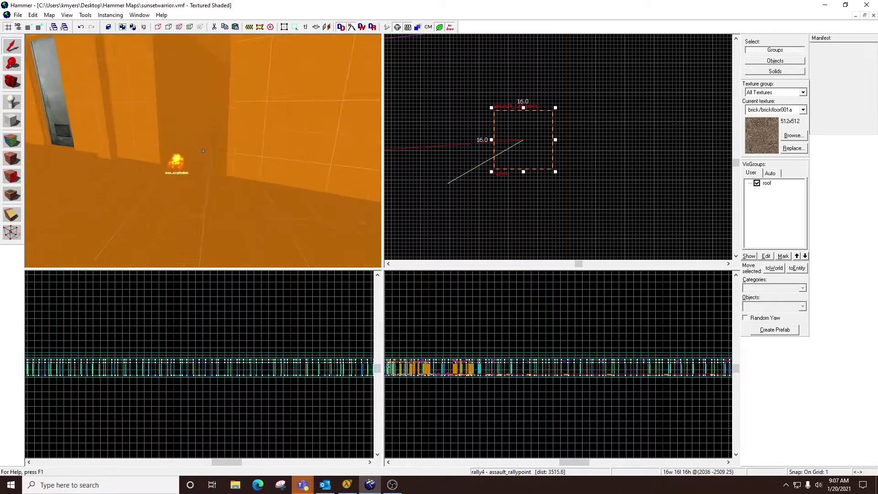
pyautogui.press('a')
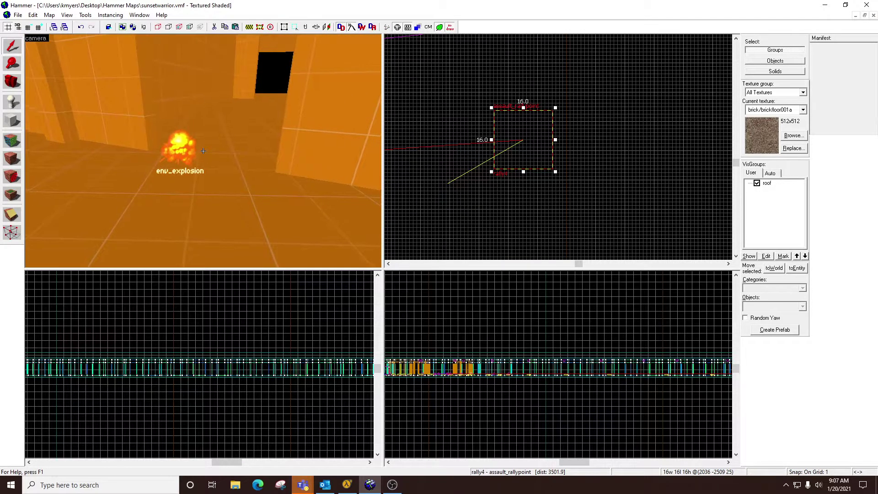
pyautogui.press('w')
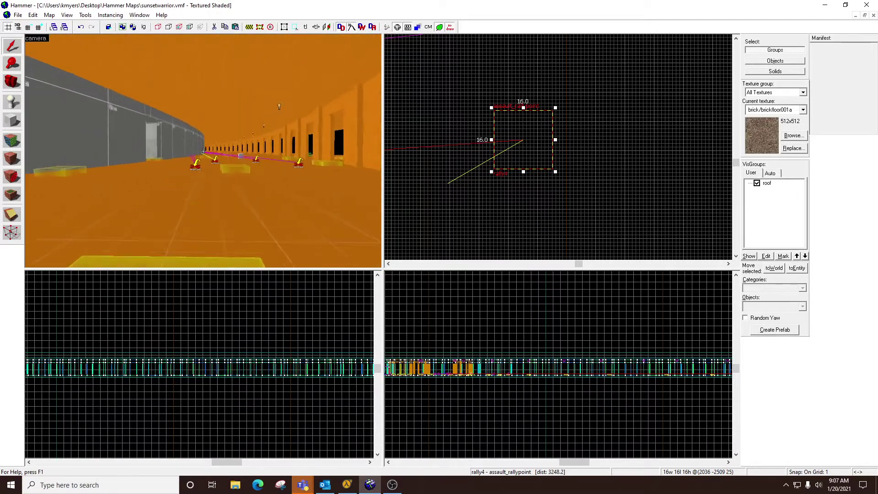
# Revisit the assault rally points and trace the soldiers' route along the corridor to the assault_point entities.
pyautogui.press('w')
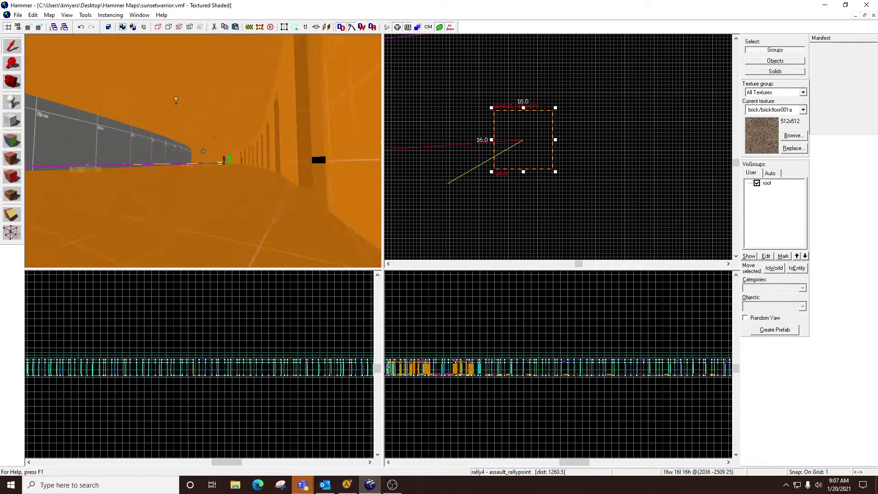
pyautogui.press('w')
pyautogui.press('Left')
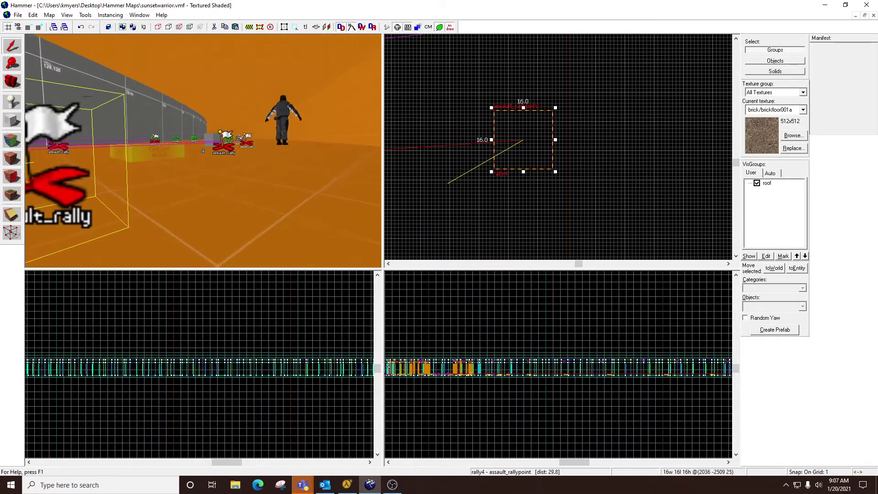
pyautogui.press('Left')
pyautogui.press('w')
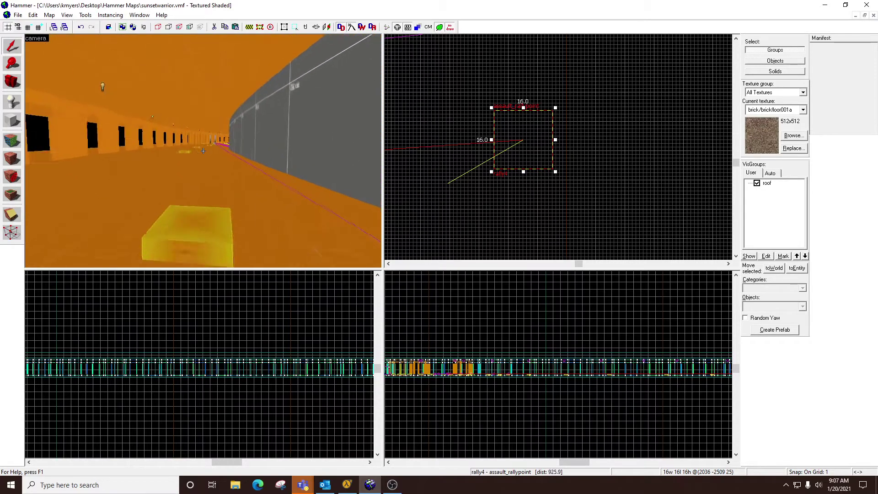
pyautogui.press('w')
pyautogui.press('Left')
pyautogui.press('Down')
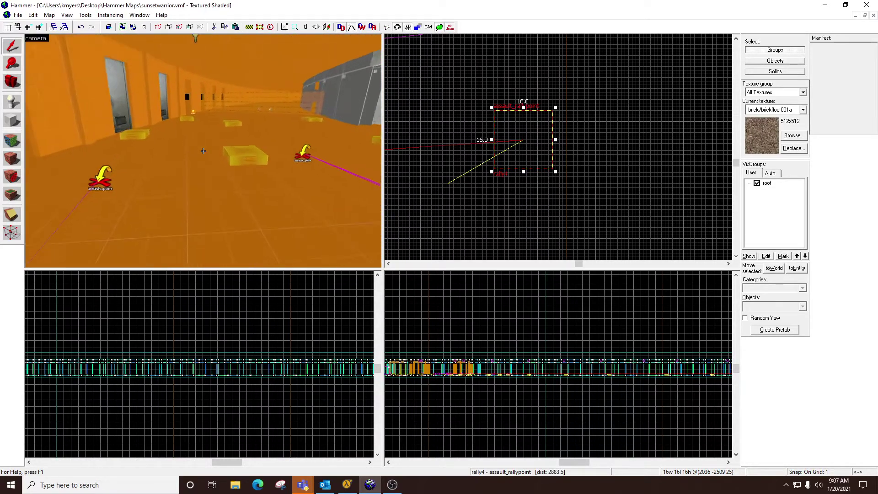
# Open the properties of the trigger brush across the corridor and inspect its ambush_shake StartShake output.
pyautogui.press('Up')
pyautogui.press('w')
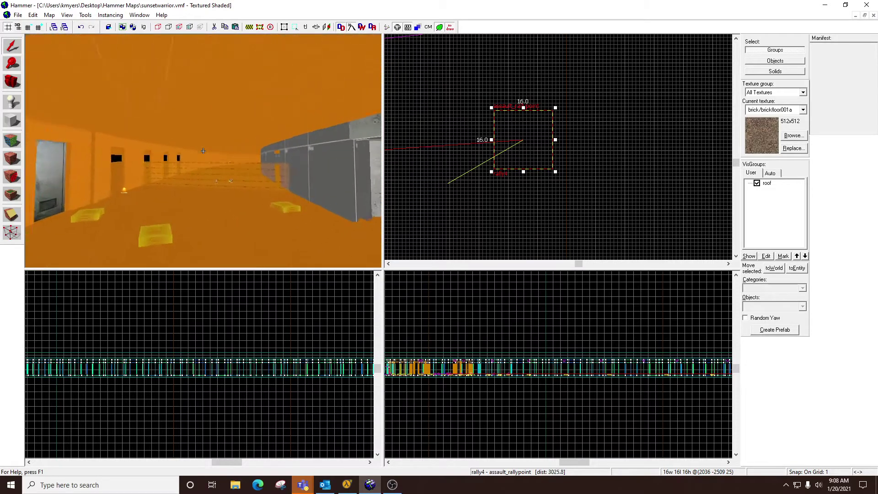
pyautogui.press('Right')
pyautogui.press('d')
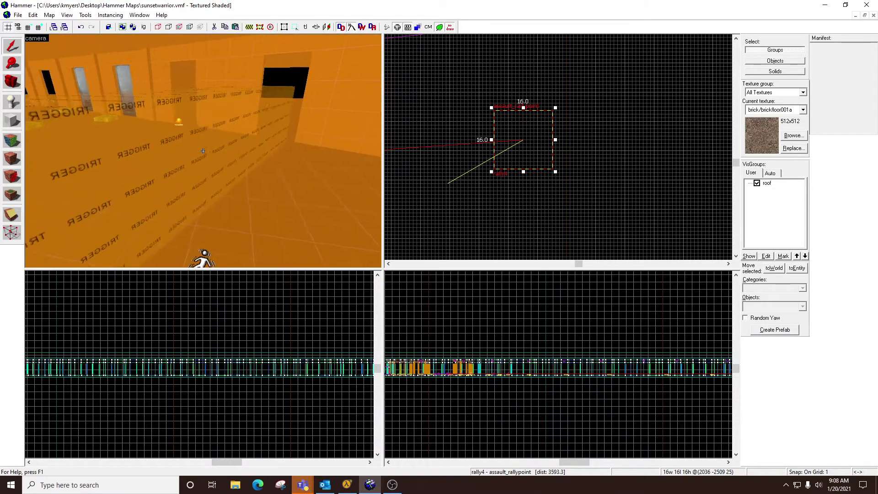
pyautogui.doubleClick(203, 151)
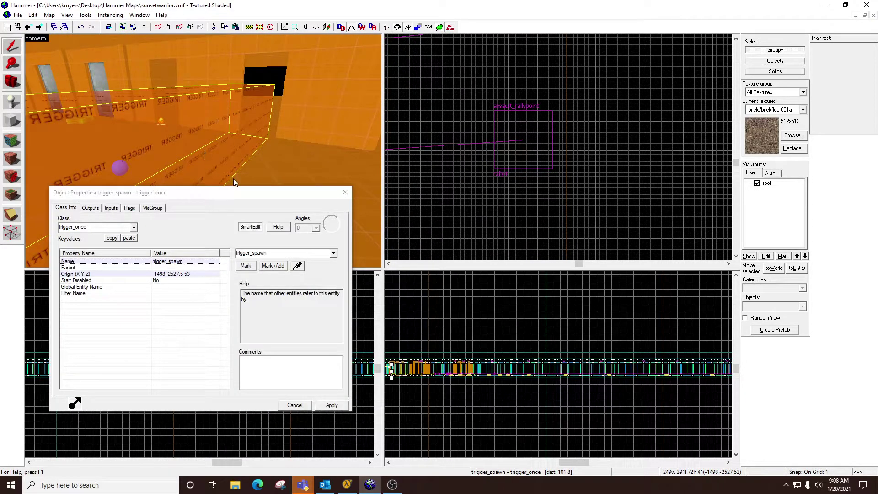
pyautogui.moveTo(241, 191); pyautogui.dragTo(406, 114)
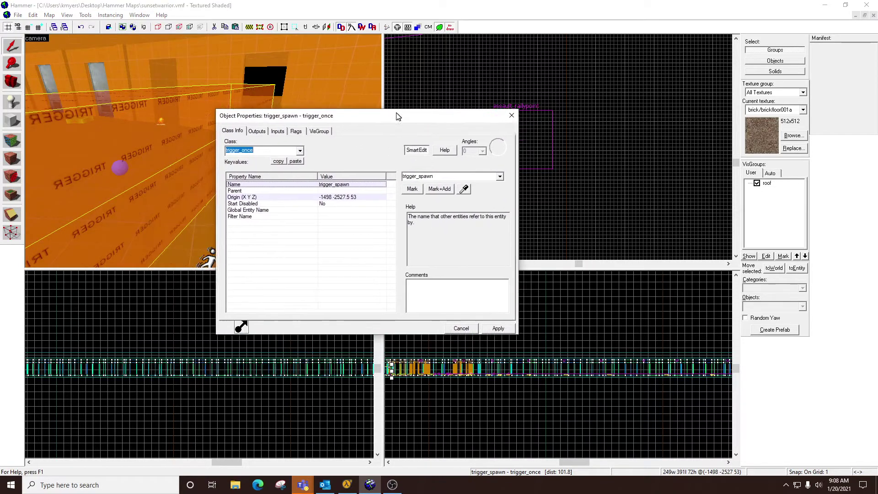
pyautogui.click(255, 131)
pyautogui.click(427, 156)
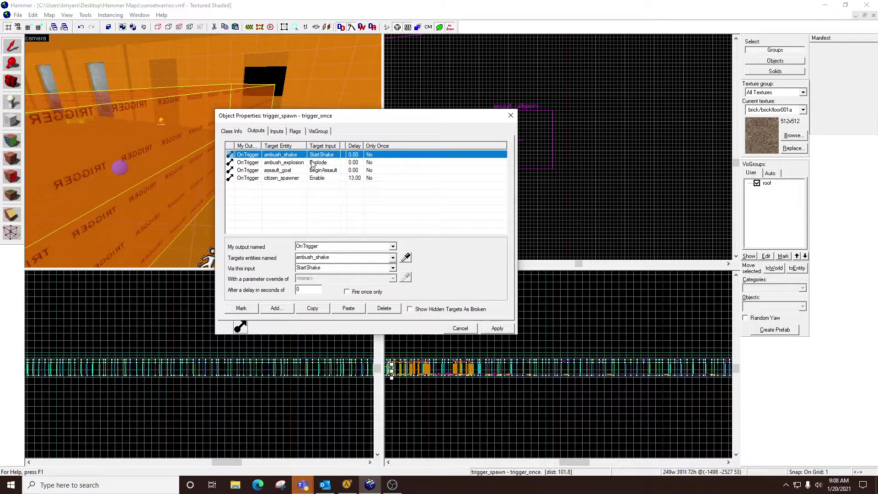
# Review the trigger's BeginAssault output for assault_goal and its Enable output for citizen_spawner, including their delays.
pyautogui.click(283, 172)
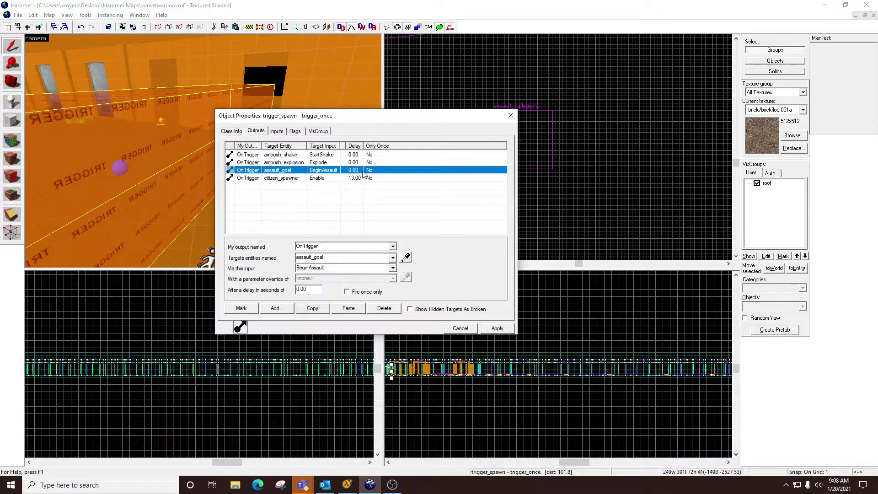
pyautogui.click(212, 138)
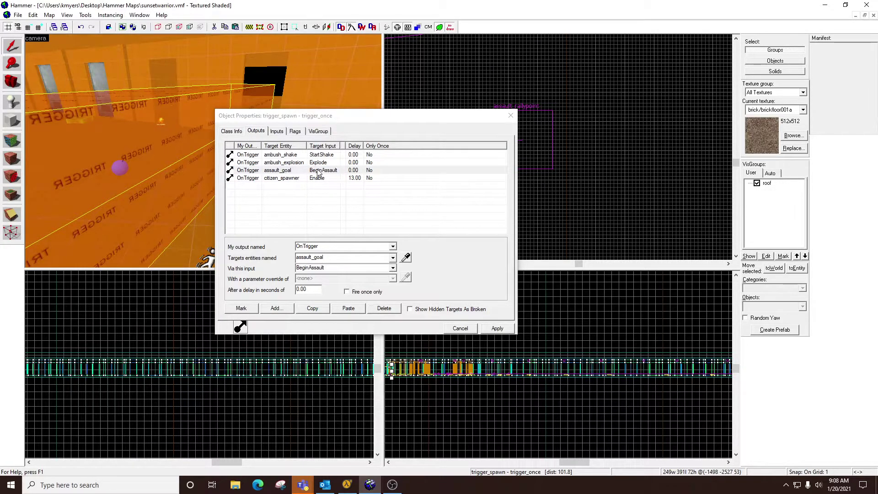
pyautogui.click(293, 179)
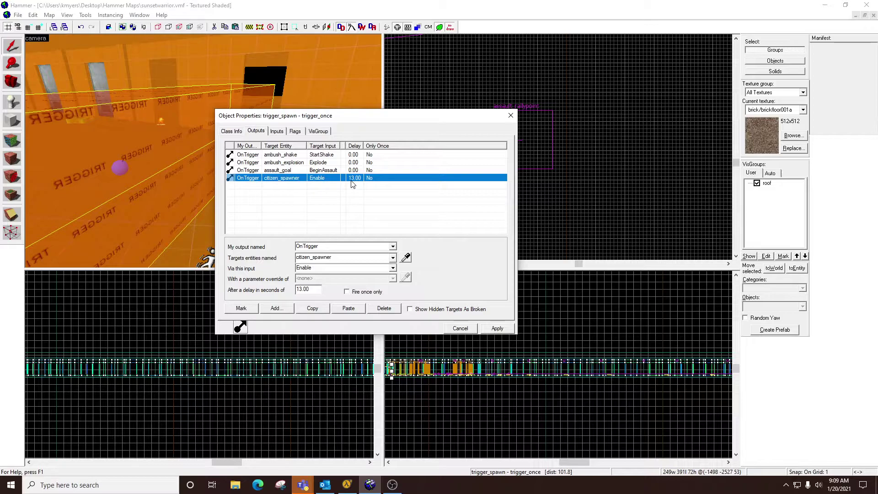
pyautogui.click(326, 171)
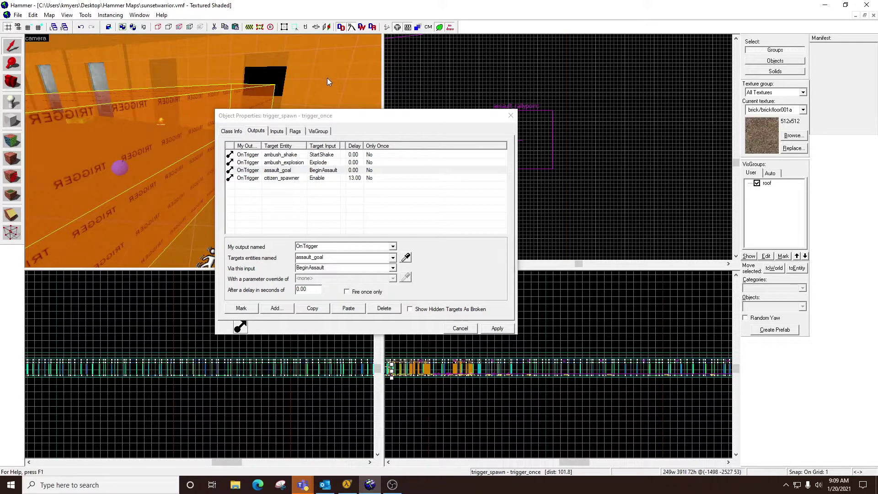
# Survey the corridor around the assault points in both directions, following the assault route relative to the trigger_spawn brush.
pyautogui.press('z')
pyautogui.press('w')
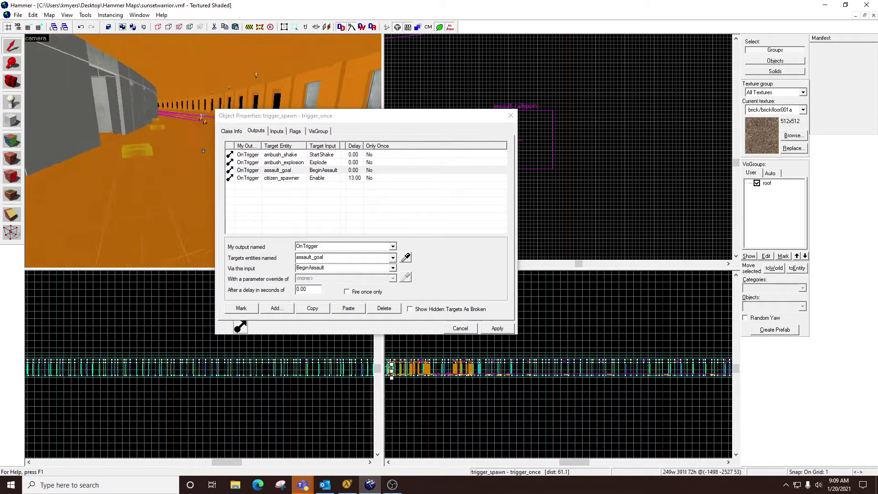
pyautogui.press('w')
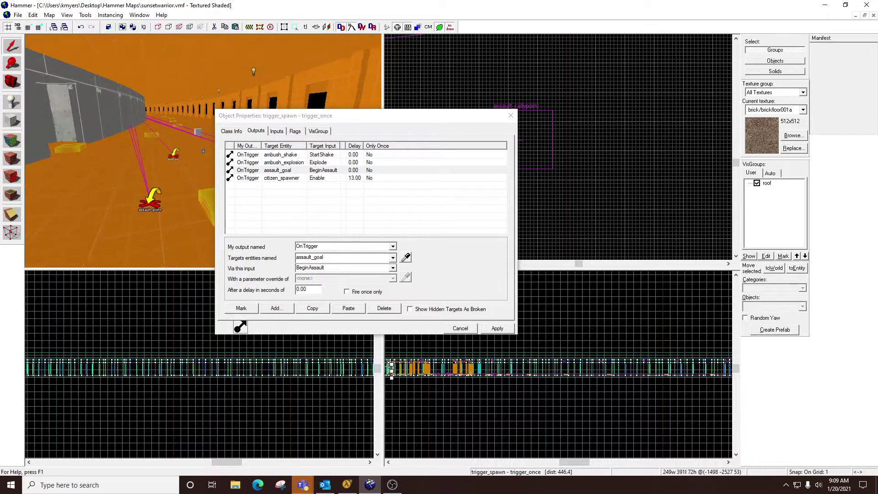
pyautogui.press('Down')
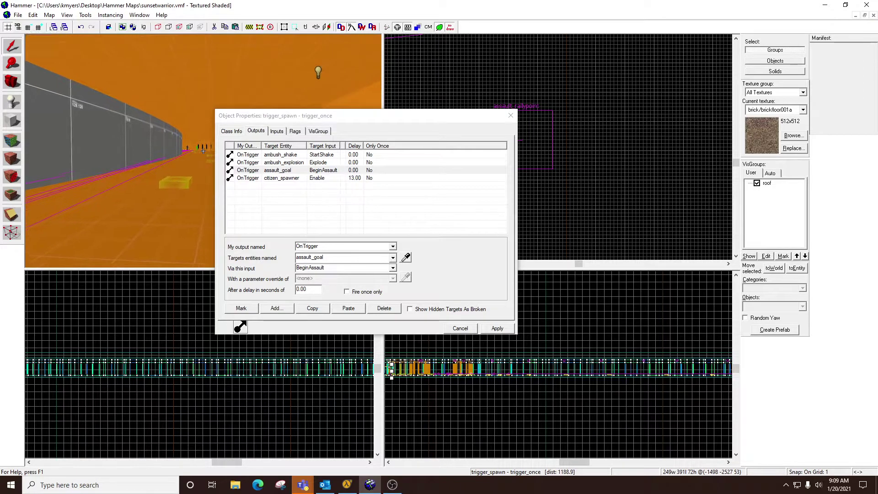
pyautogui.press('w')
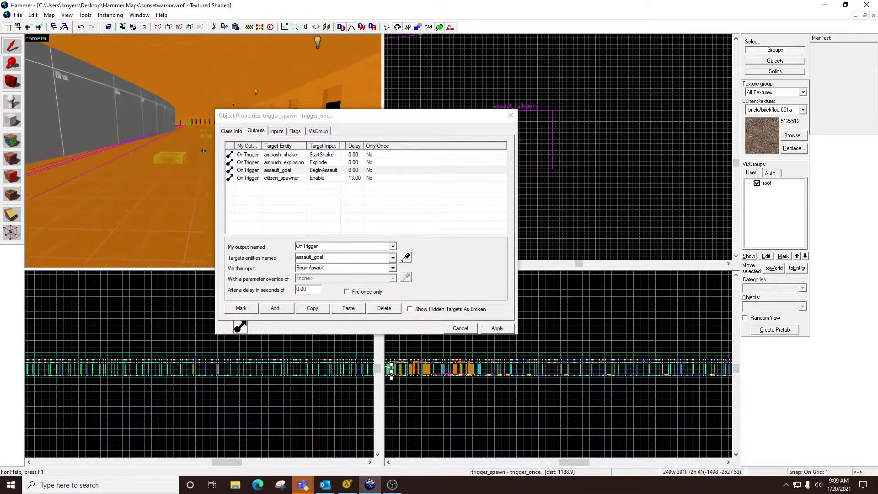
pyautogui.press('w')
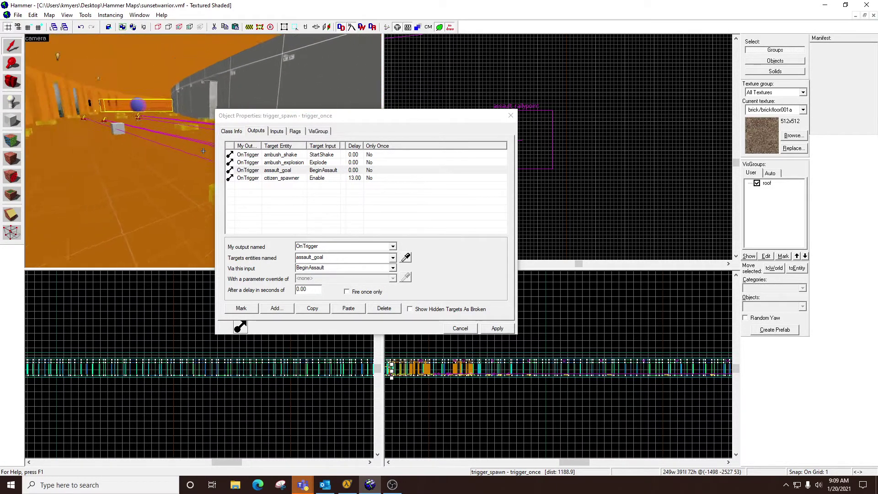
pyautogui.press('Right')
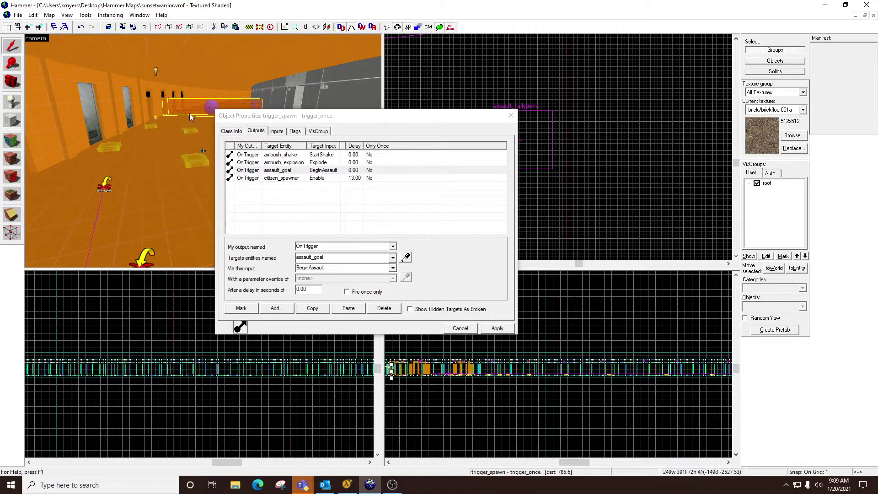
# Select the trigger's citizen_spawner Enable output and locate the npc_maker beside the citizen in the room behind the metal door.
pyautogui.click(320, 179)
pyautogui.press('z')
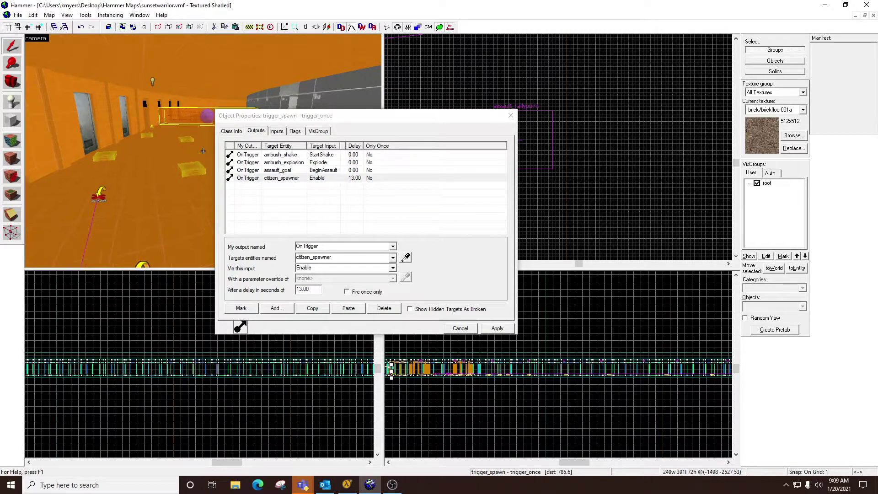
pyautogui.press('w')
pyautogui.press('w')
pyautogui.press('Left')
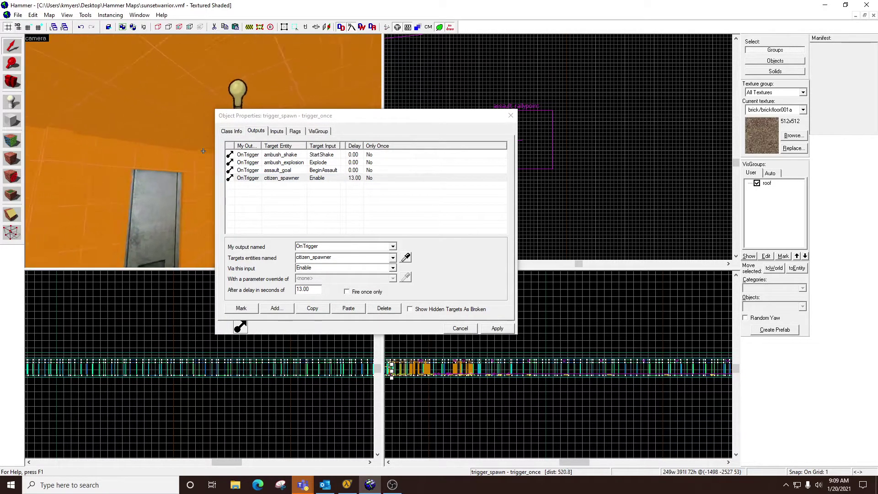
pyautogui.press('w')
pyautogui.press('Left')
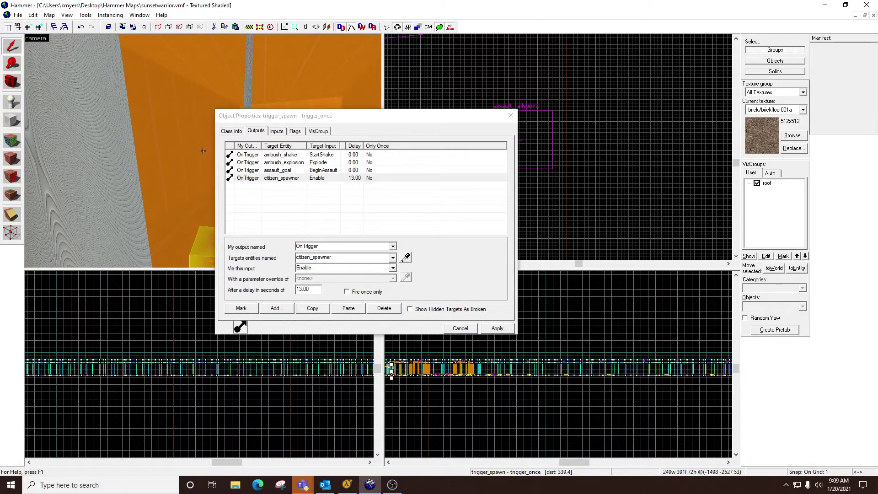
pyautogui.press('w')
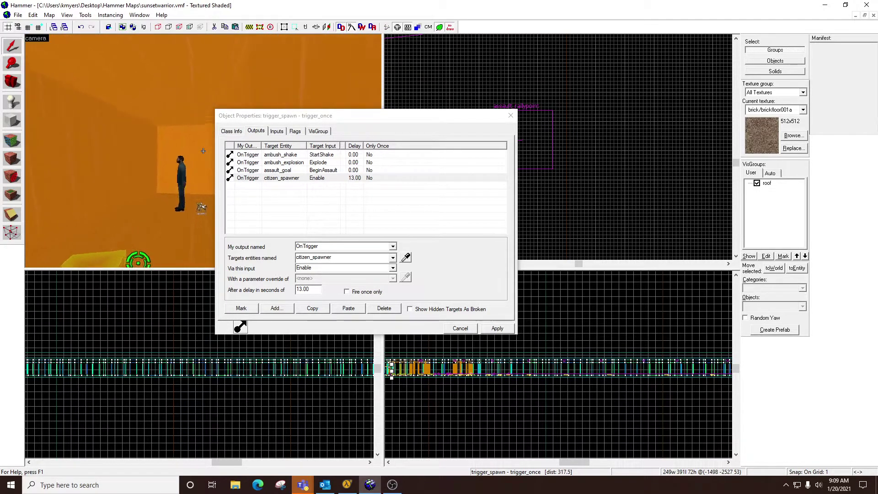
pyautogui.press('w')
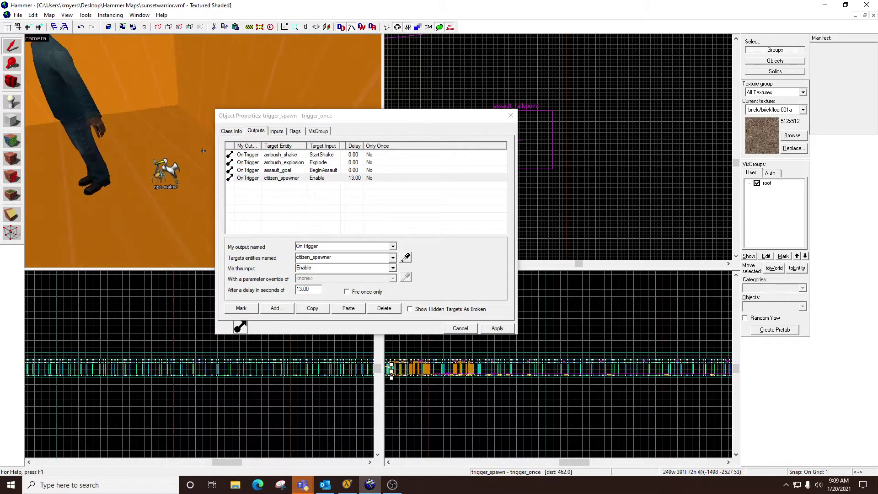
pyautogui.press('w')
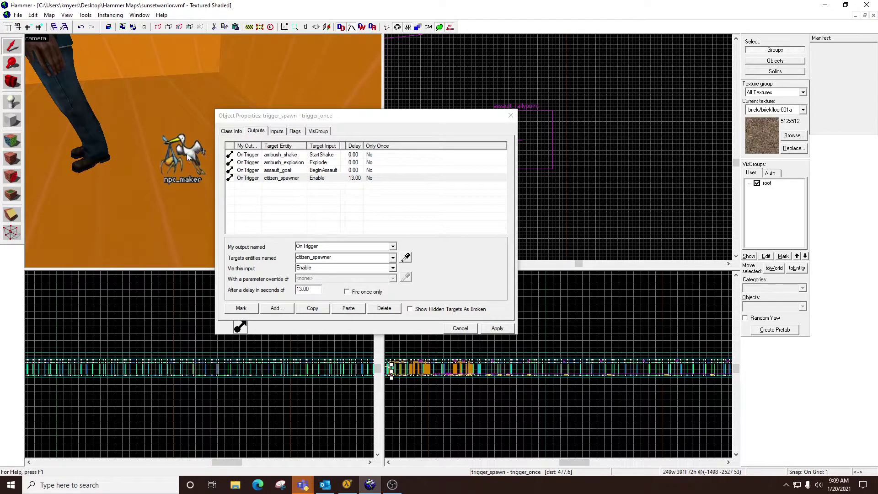
# Inspect the class info of the npc_maker beside the citizen, including its template NPC and start-disabled settings.
pyautogui.click(186, 153)
pyautogui.moveTo(345, 114); pyautogui.dragTo(556, 115)
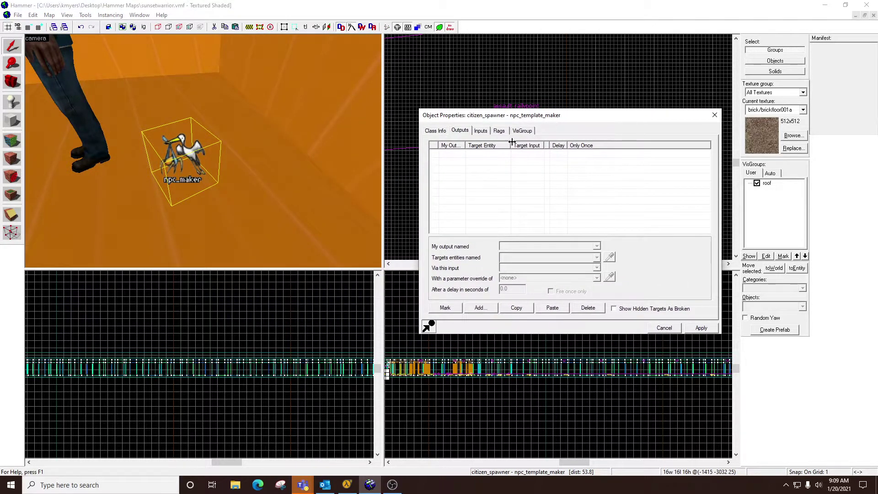
pyautogui.click(436, 131)
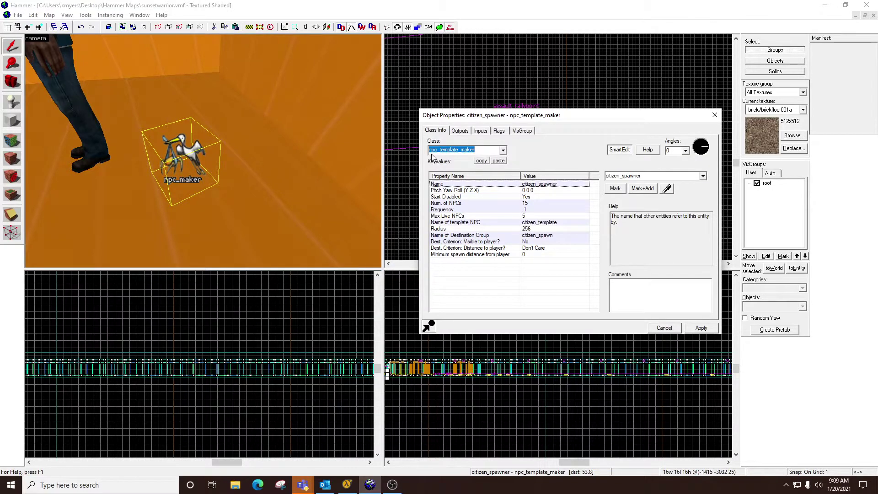
pyautogui.click(152, 119)
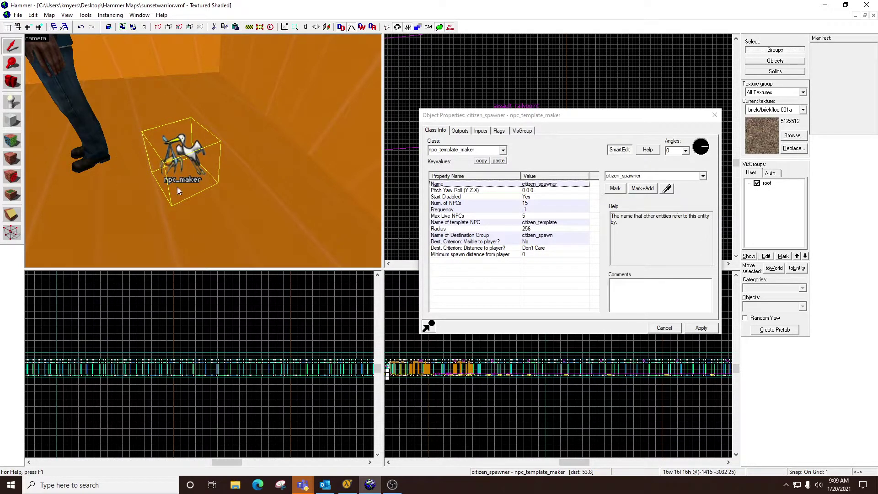
pyautogui.click(715, 115)
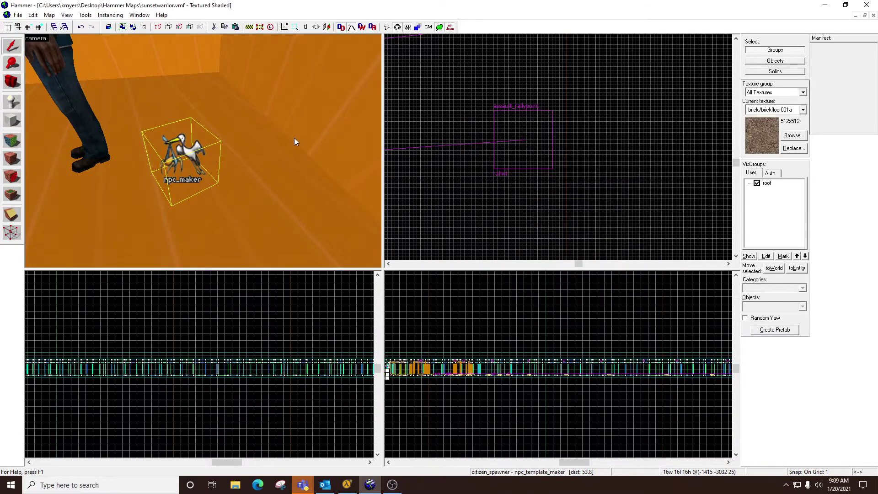
# Return to the trigger brush in the corridor and check the delay on its citizen_spawner Enable output.
pyautogui.press('z')
pyautogui.press('w')
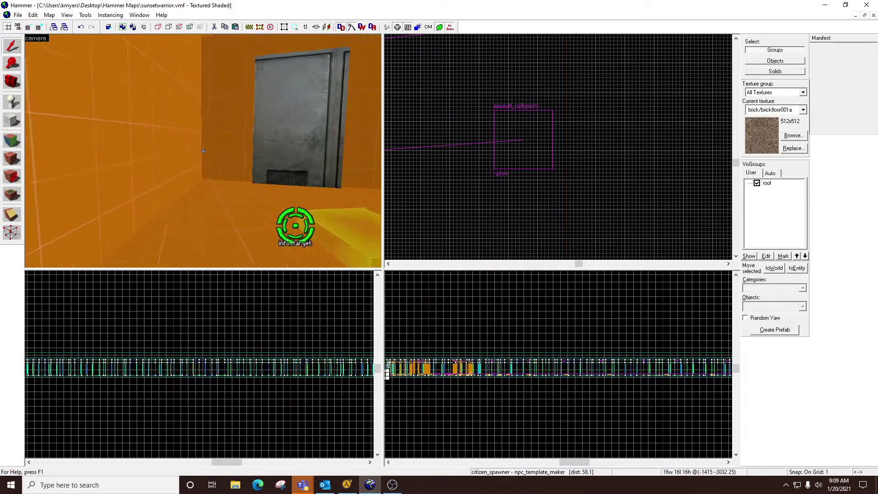
pyautogui.press('s')
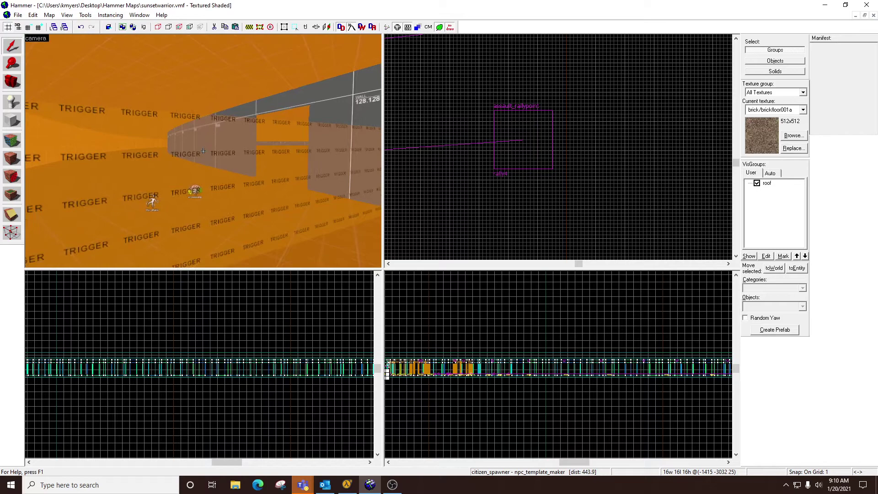
pyautogui.doubleClick(203, 151)
pyautogui.click(467, 132)
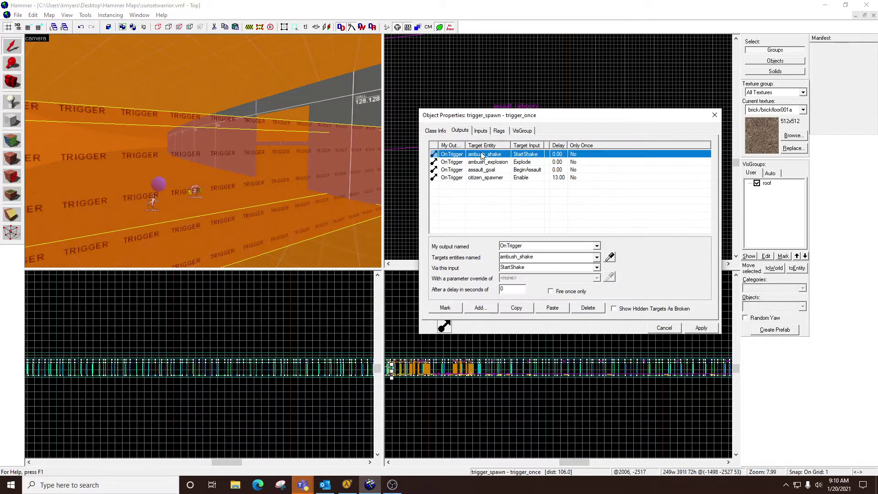
pyautogui.click(522, 179)
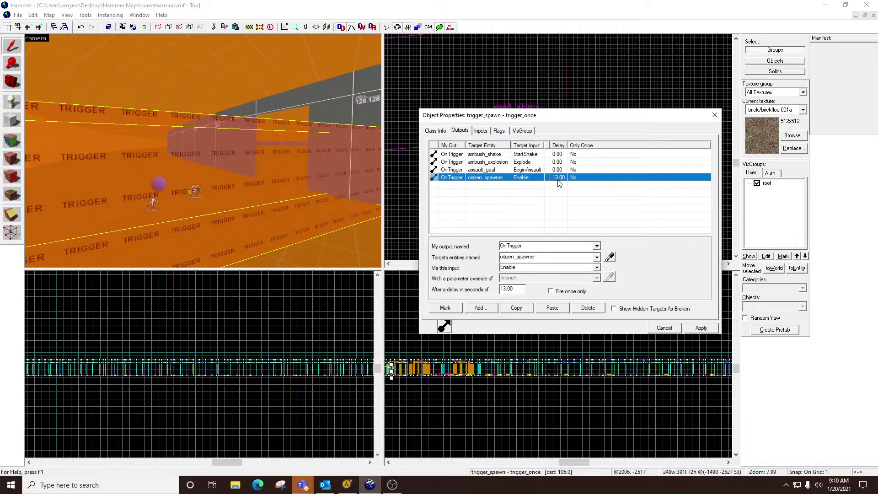
pyautogui.click(714, 115)
# Follow the assault route from the trigger brush to the citizen's room and review the npc_maker's spawn settings.
pyautogui.press('z')
pyautogui.press('w')
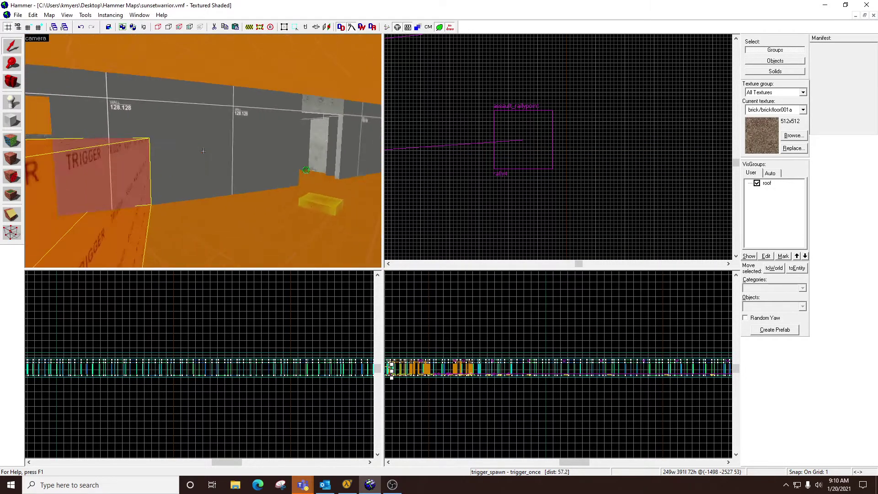
pyautogui.press('w')
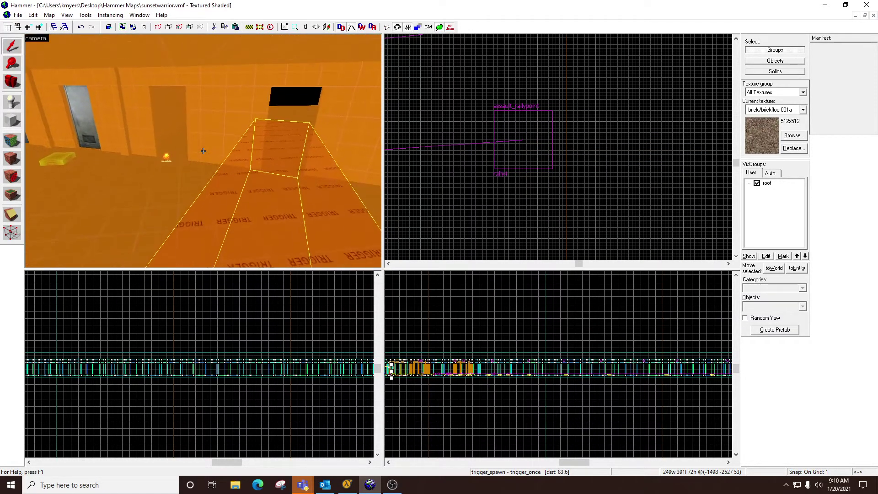
pyautogui.press('w')
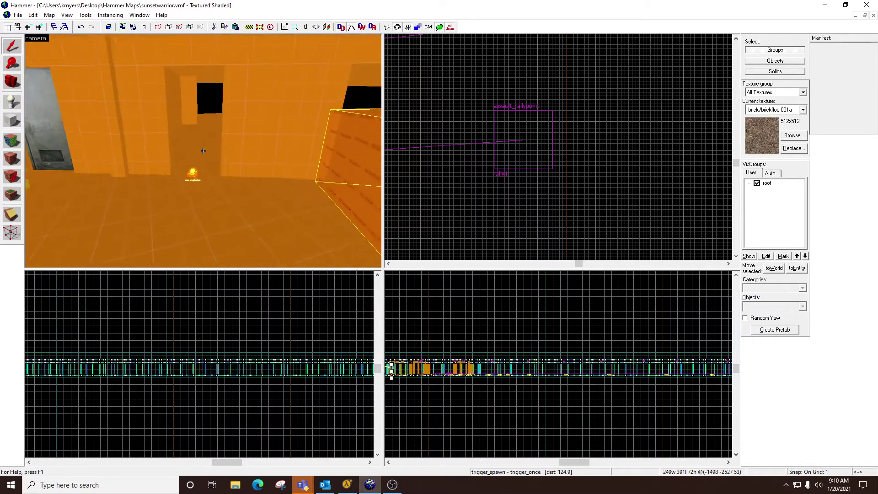
pyautogui.press('w')
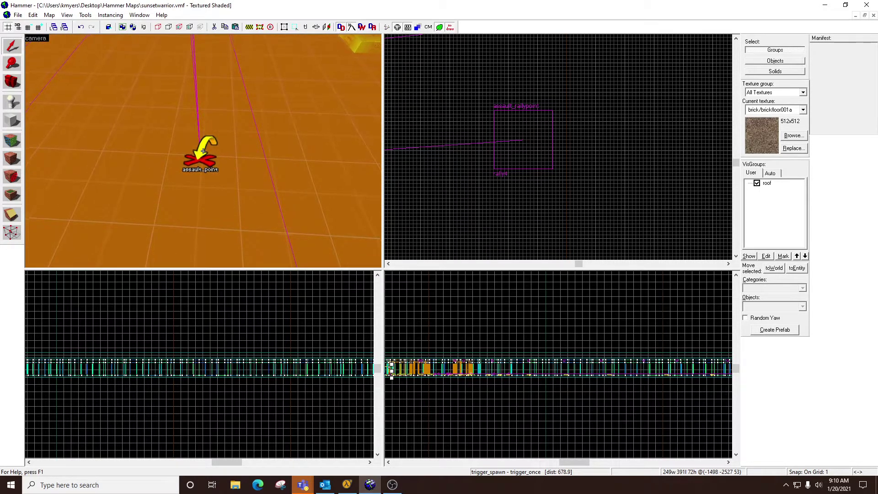
pyautogui.press('w')
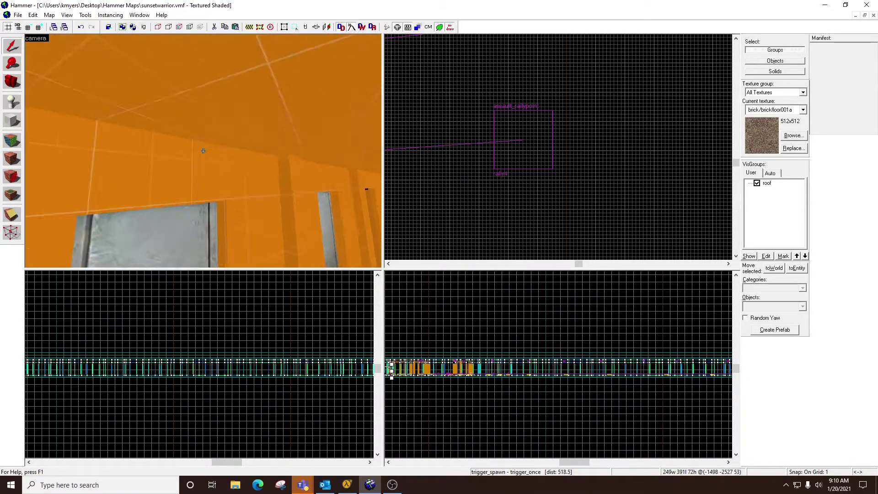
pyautogui.press('w')
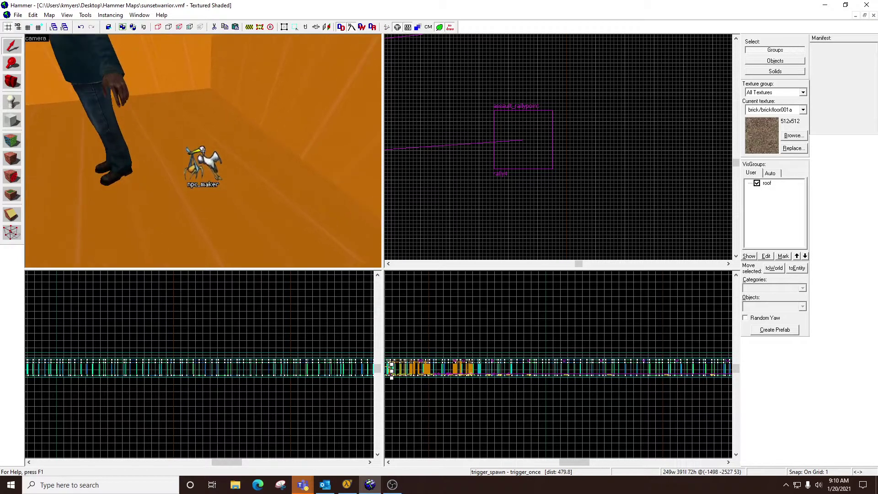
pyautogui.doubleClick(203, 151)
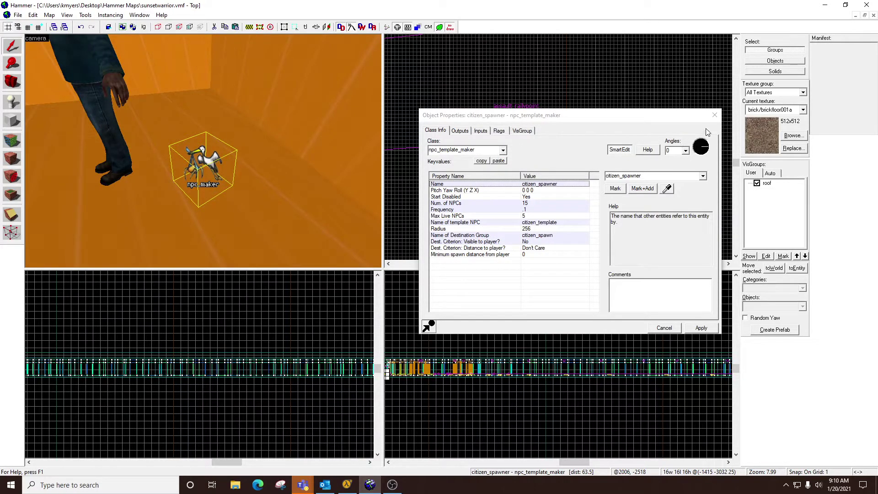
pyautogui.click(714, 115)
# Open the properties of the citizen beside the npc_maker and choose Rebel as its Type.
pyautogui.press('z')
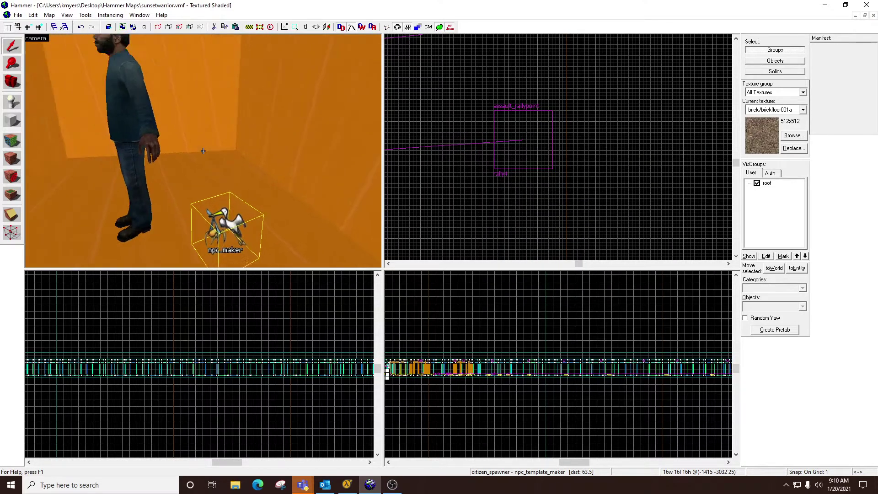
pyautogui.press('a')
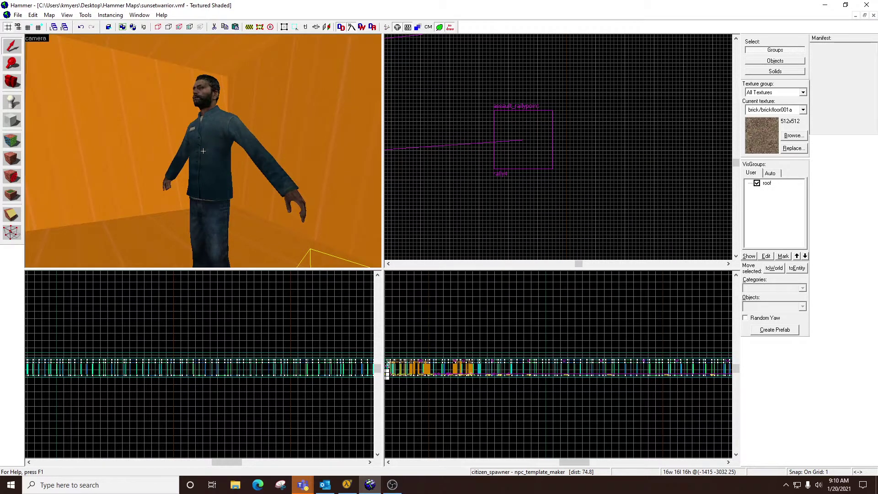
pyautogui.doubleClick(211, 125)
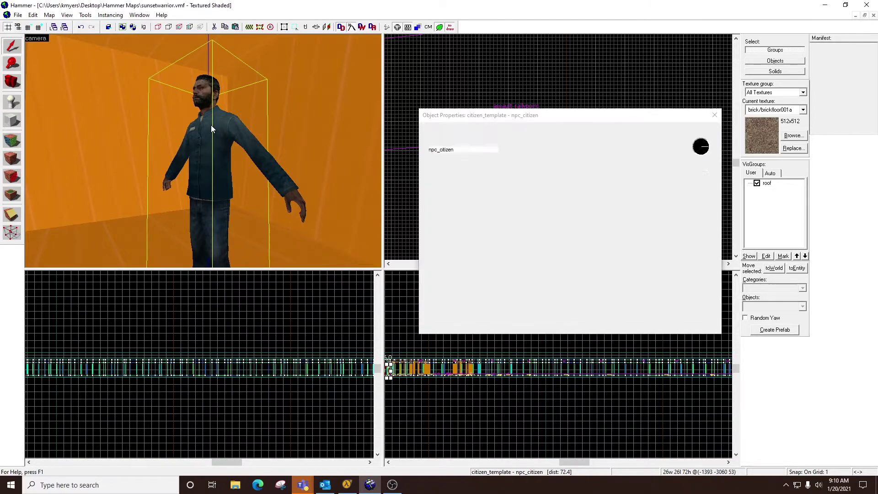
pyautogui.moveTo(590, 194); pyautogui.dragTo(594, 262)
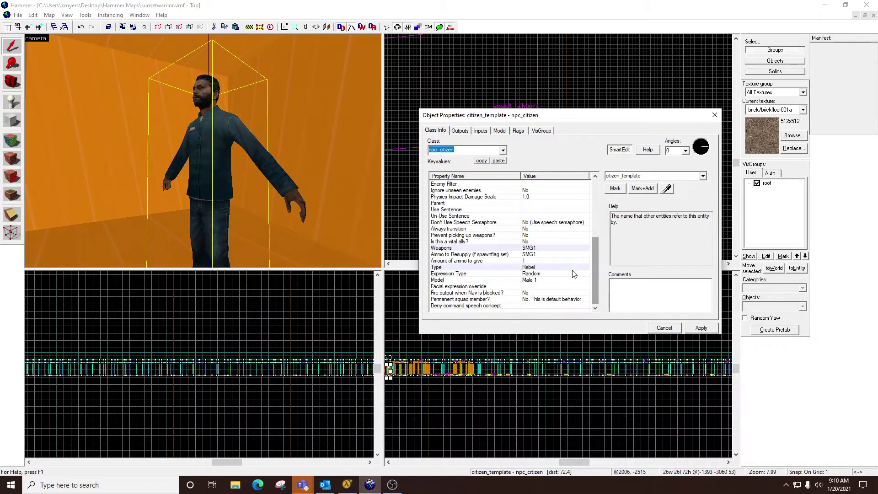
pyautogui.click(546, 267)
pyautogui.click(702, 176)
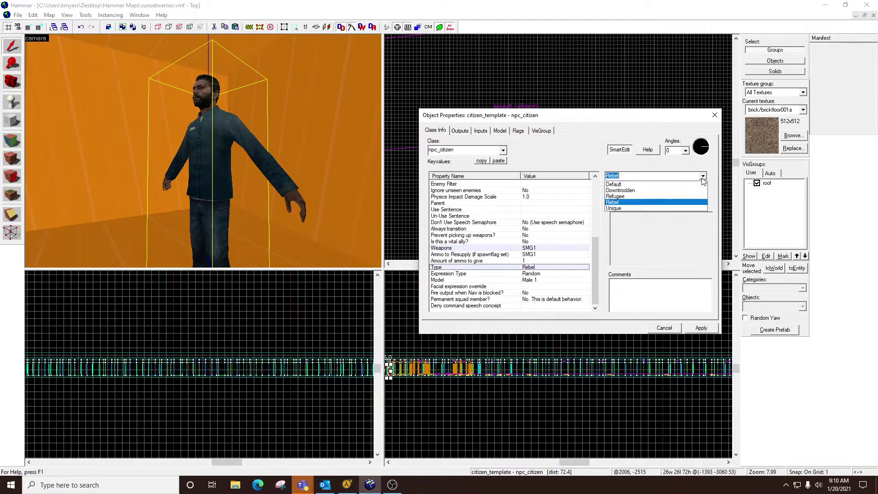
pyautogui.click(620, 203)
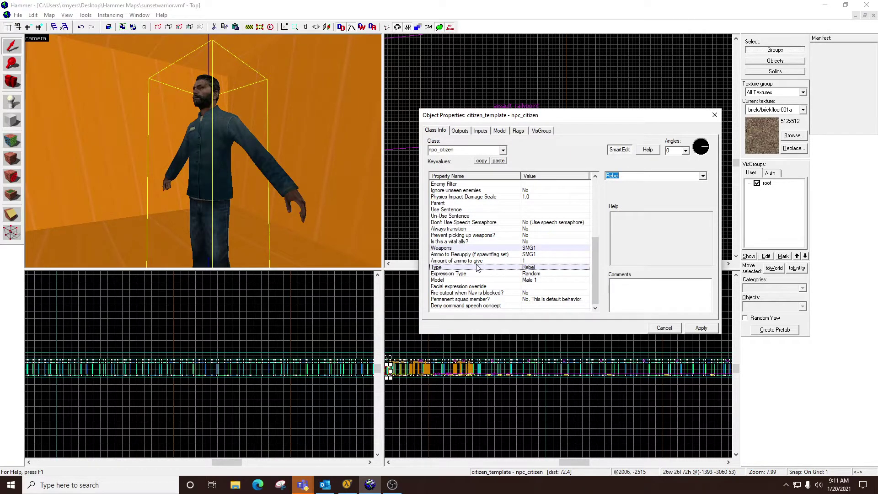
# Try Beer Bottle2 and Beer Bottle as the citizen template's weapon.
pyautogui.click(540, 251)
pyautogui.click(702, 176)
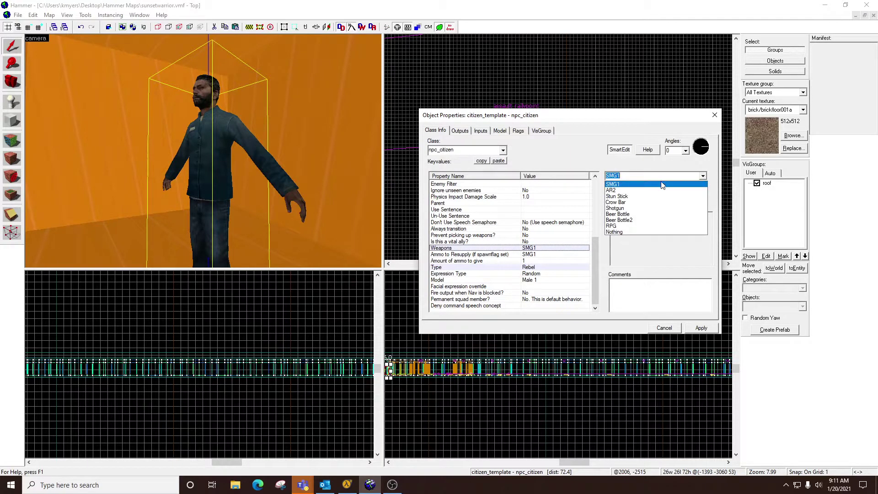
pyautogui.click(628, 220)
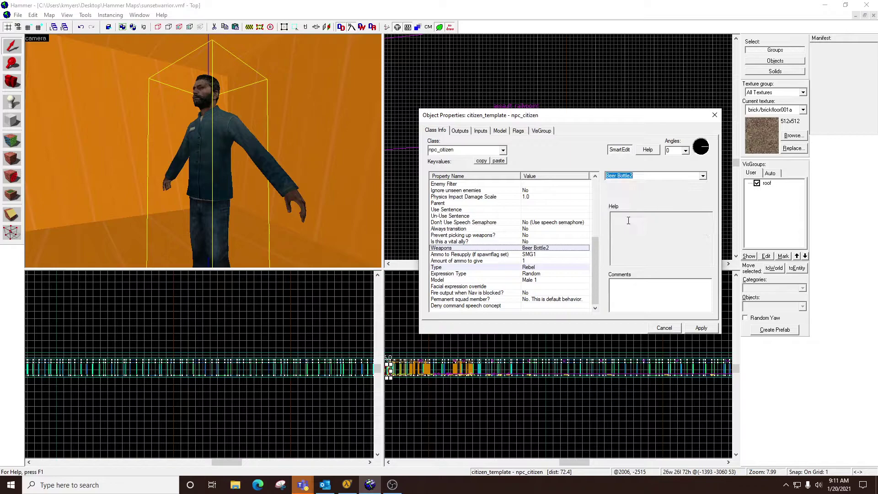
pyautogui.click(702, 176)
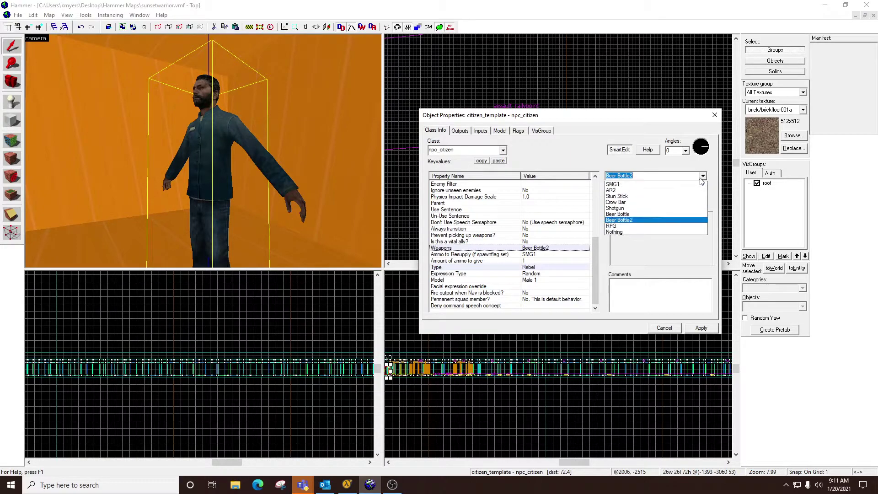
pyautogui.click(627, 214)
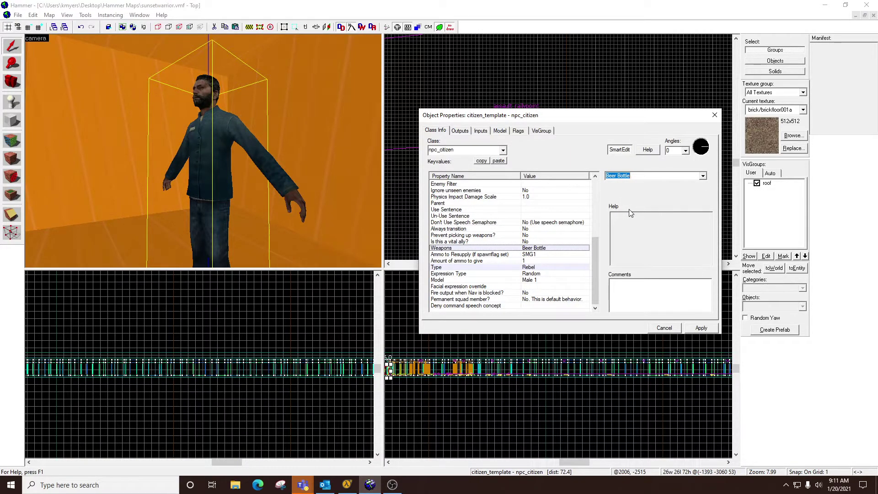
# Set the citizen template's weapon to SMG1, apply the properties and close them.
pyautogui.click(703, 176)
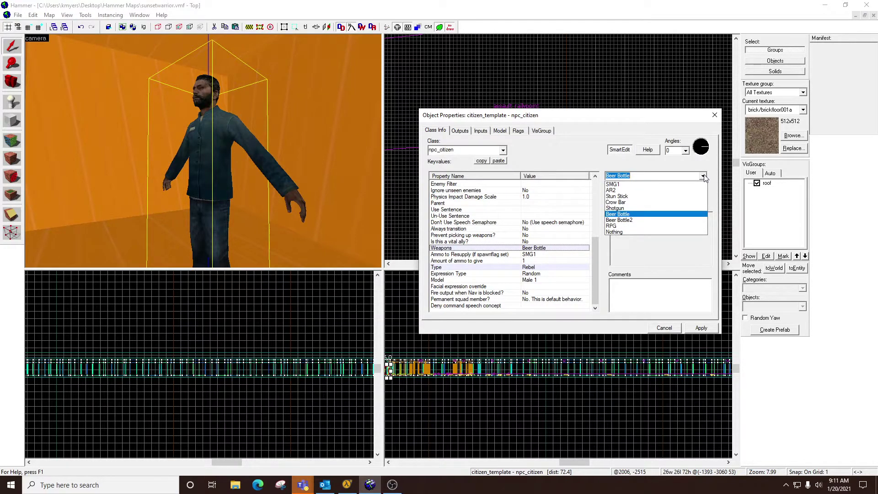
pyautogui.click(622, 185)
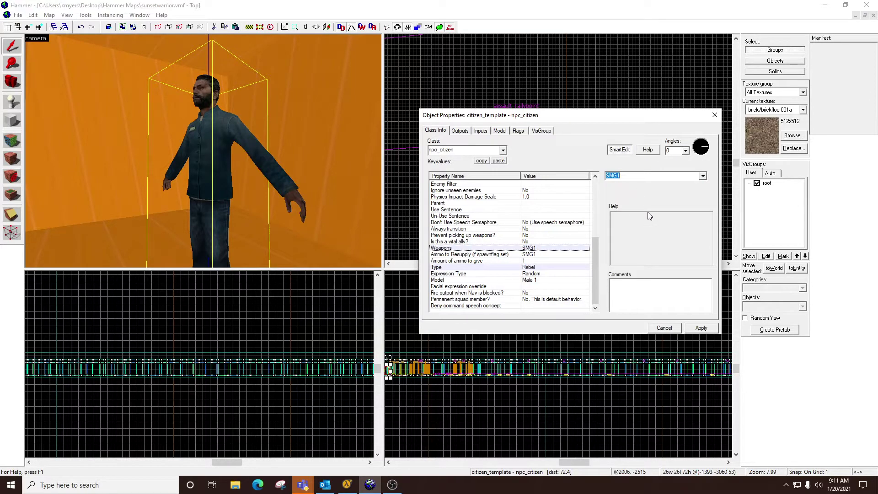
pyautogui.click(700, 328)
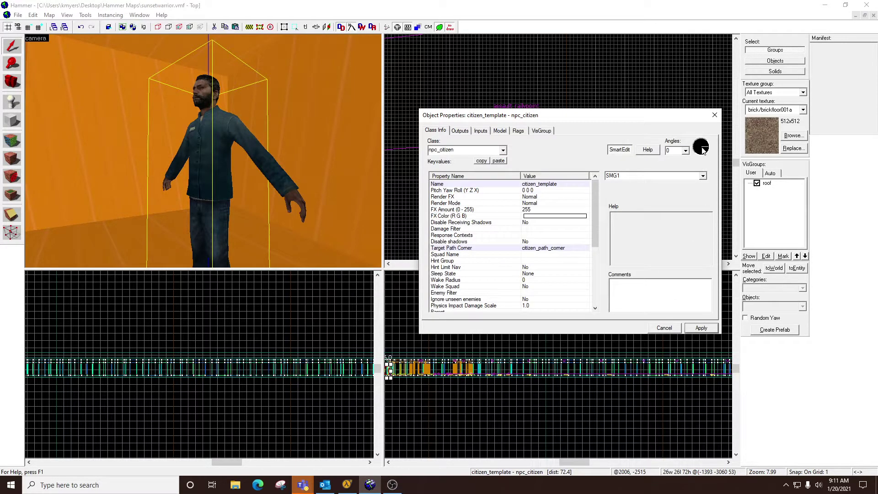
pyautogui.click(715, 115)
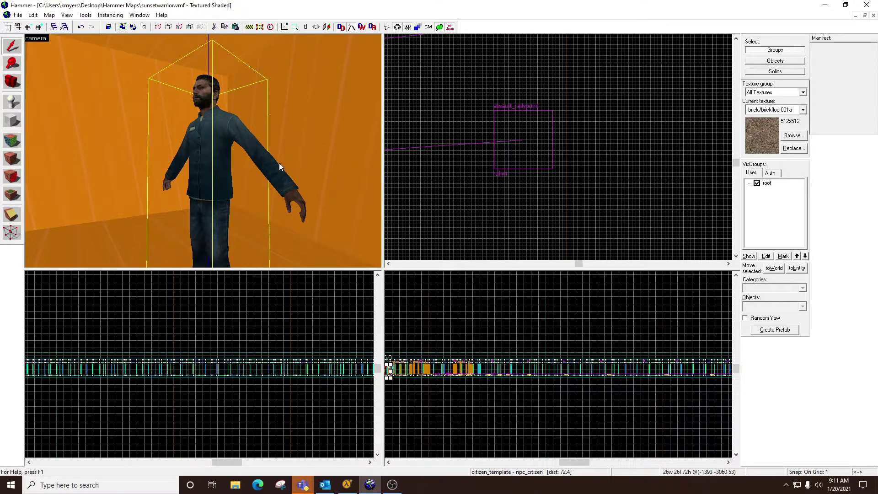
# Survey the corridor outside the citizen's room, viewing the trigger brush, the assault points and the row of doors.
pyautogui.press('z')
pyautogui.press('w')
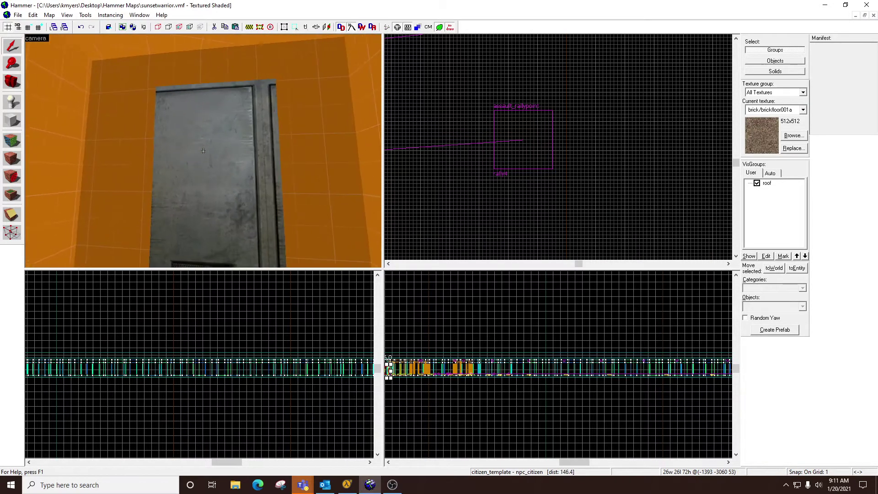
pyautogui.press('w')
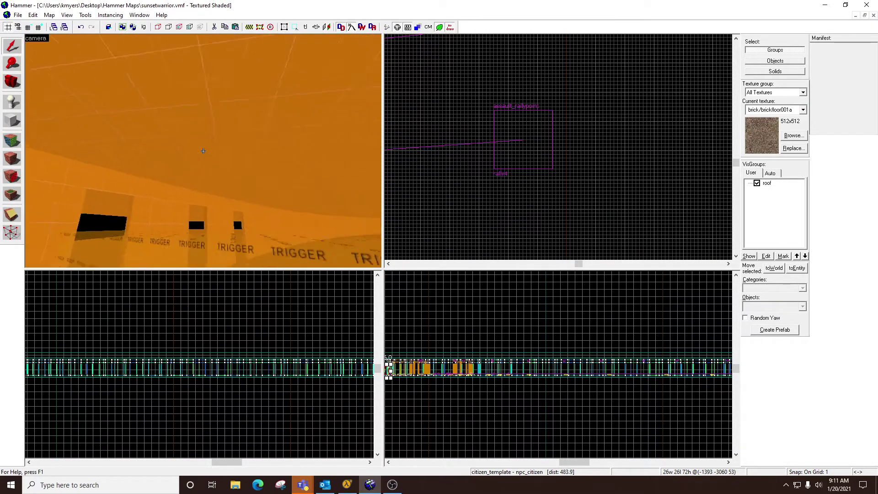
pyautogui.press('w')
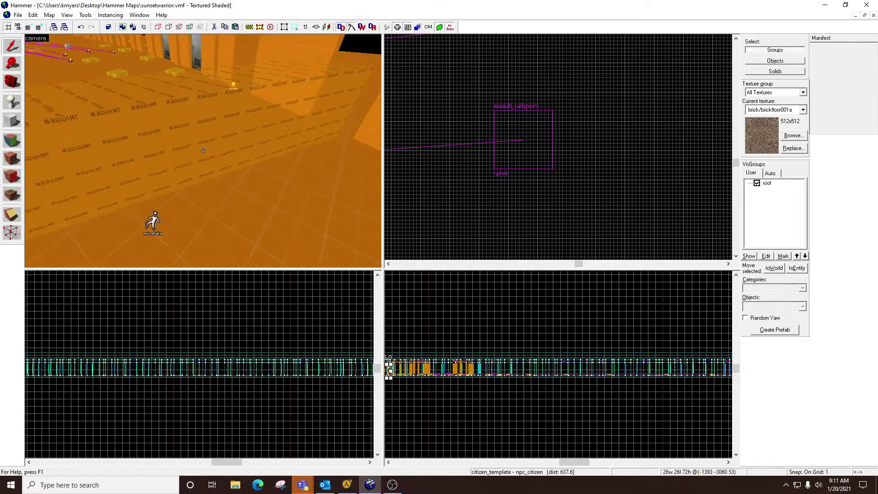
pyautogui.press('w')
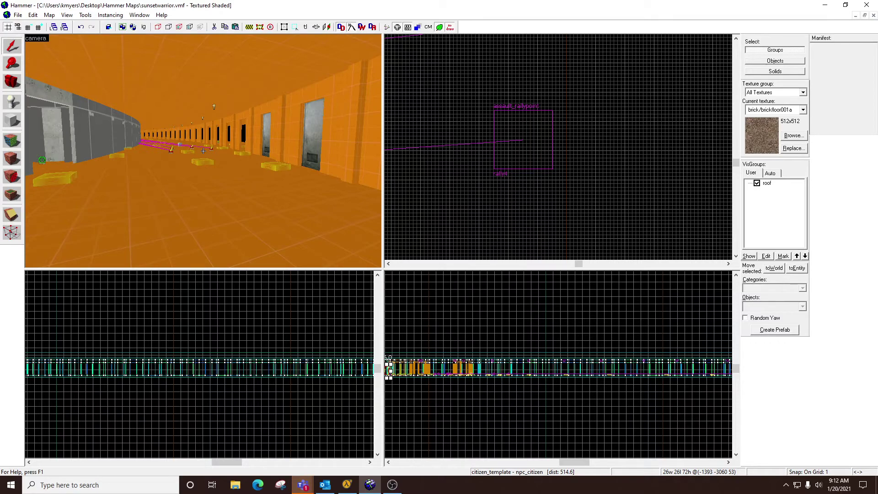
pyautogui.press('a')
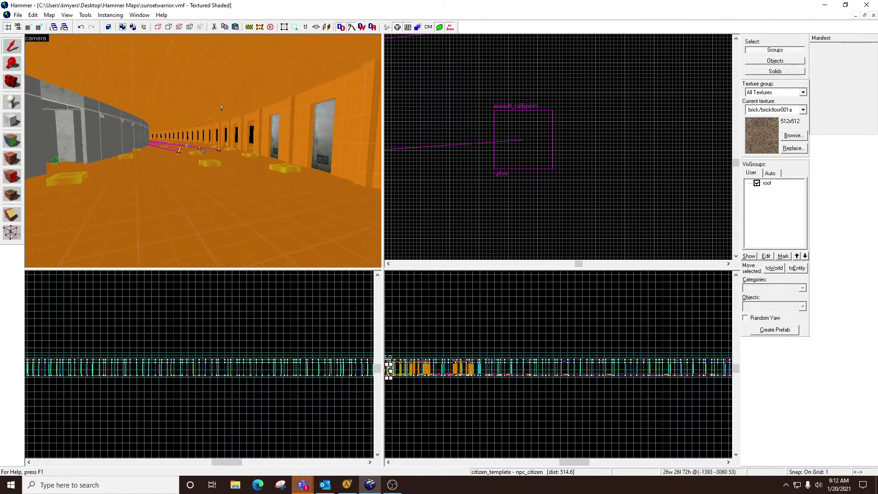
pyautogui.press('a')
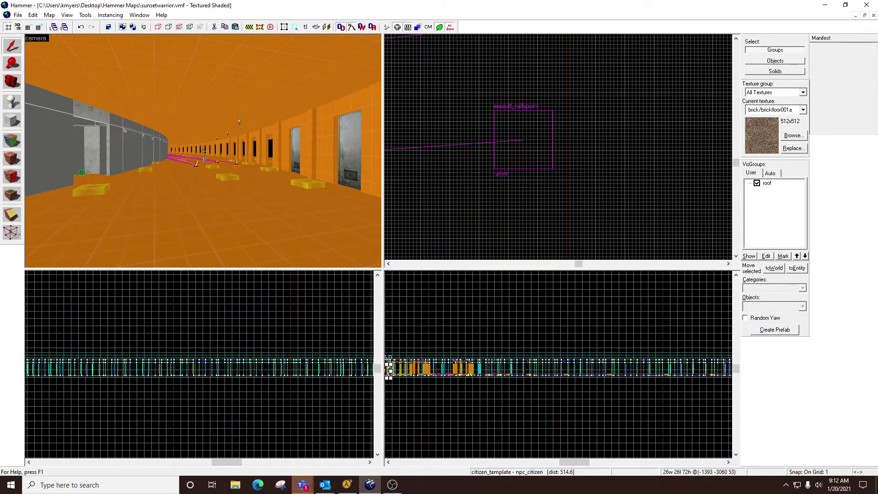
pyautogui.press('z')
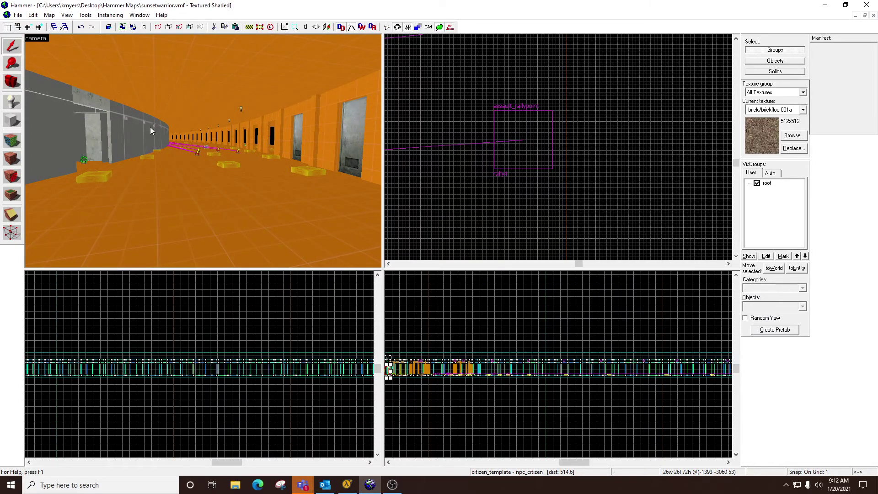